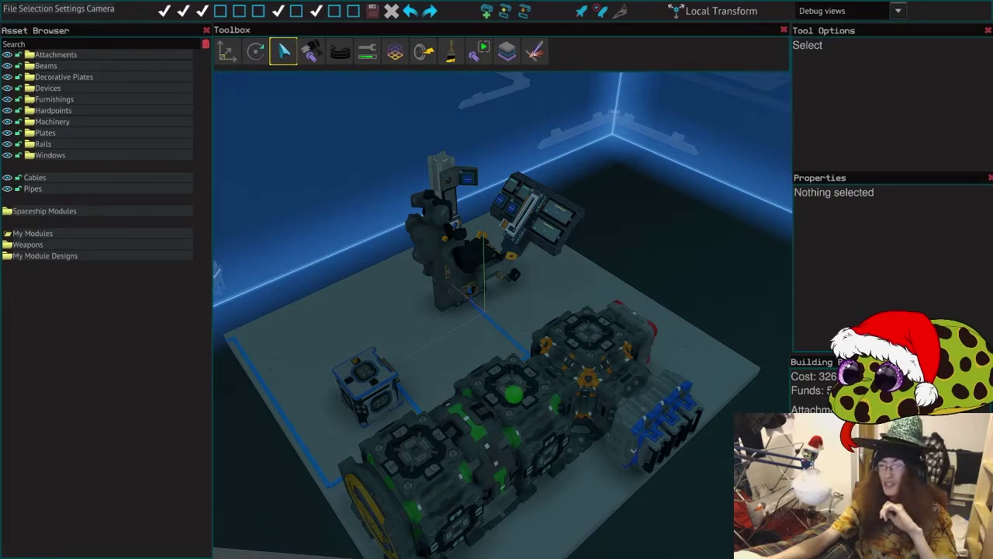
# Step: Run test mode from the pilot seat to examine the cockpit's buttons, lever and display panels, and return to the editor
pyautogui.moveTo(620, 222); pyautogui.dragTo(643, 229)
pyautogui.press('F5')
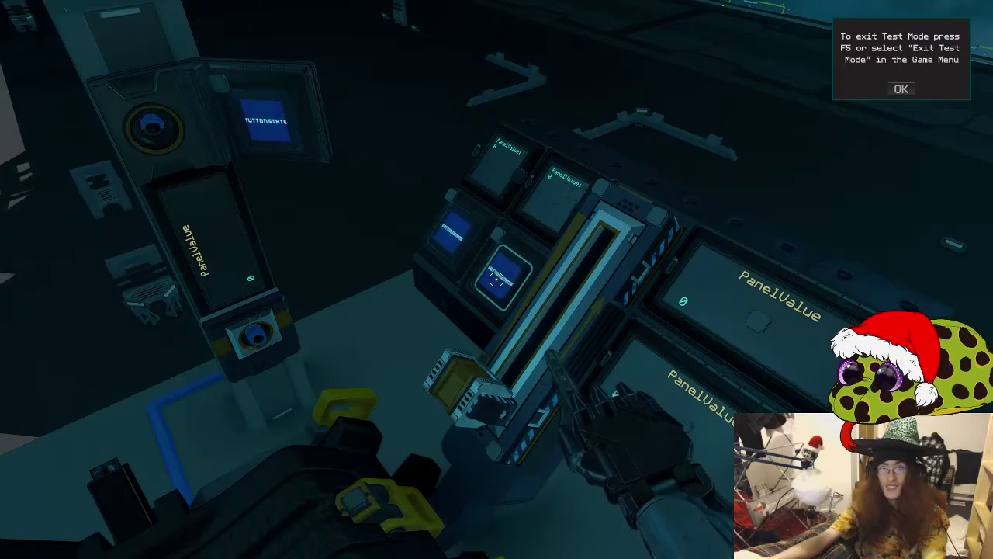
pyautogui.press('v')
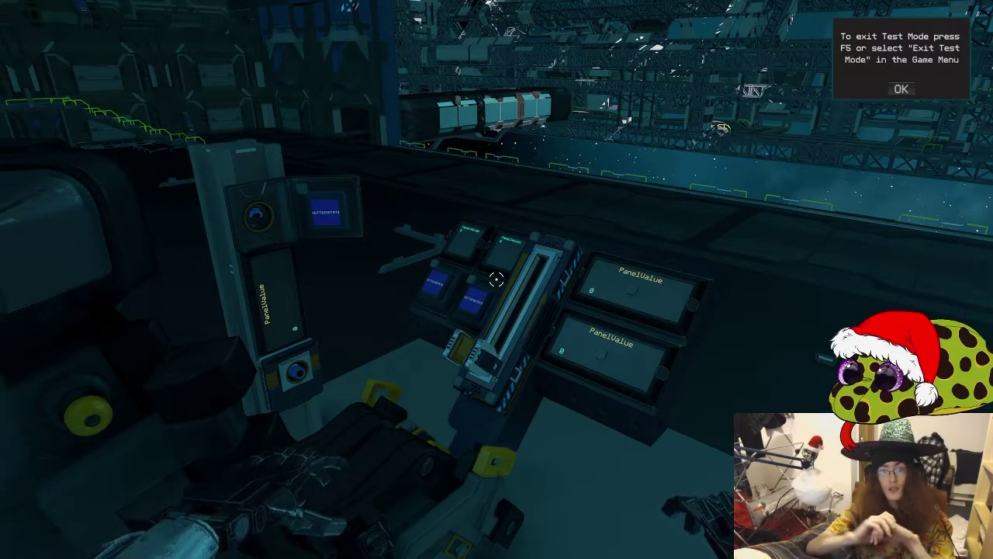
pyautogui.press('space')
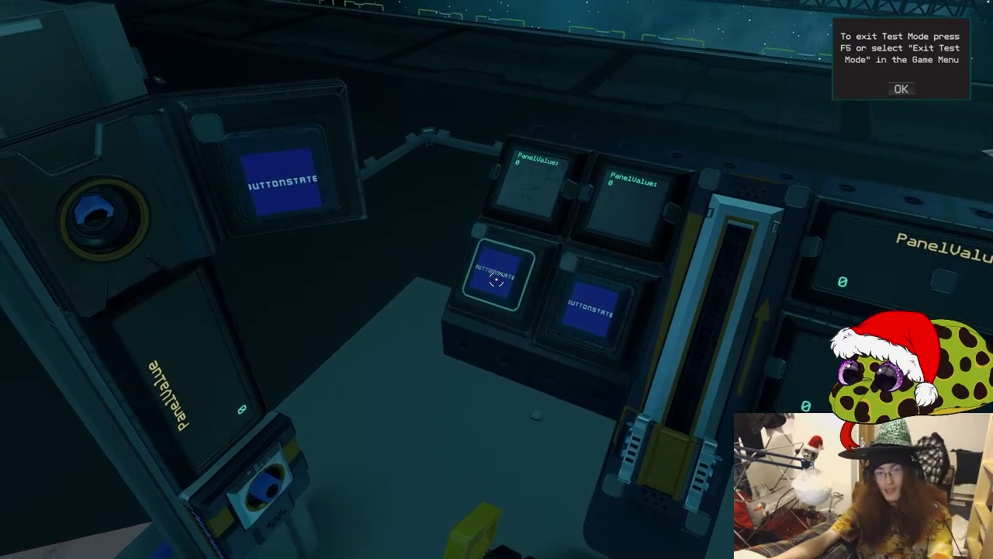
pyautogui.press('F5')
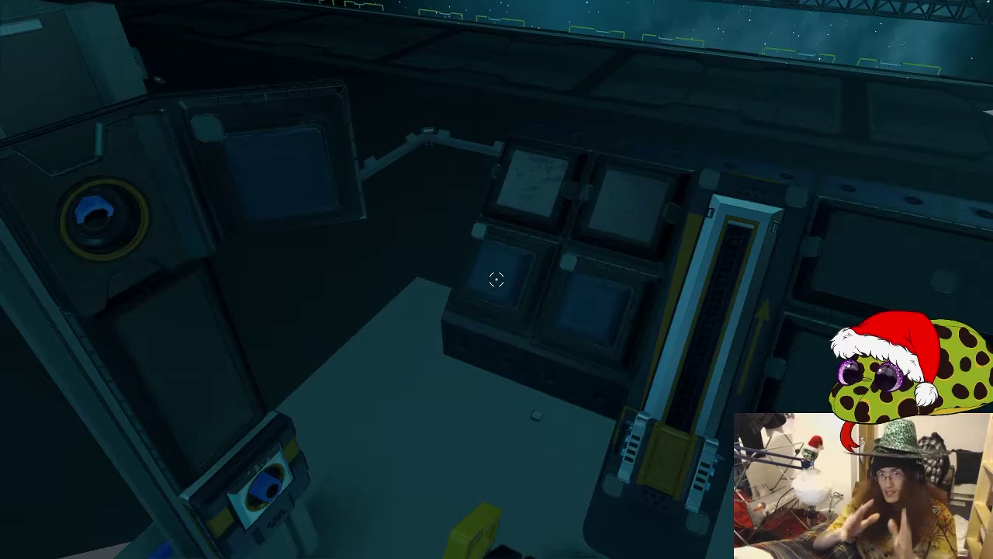
pyautogui.press('F5')
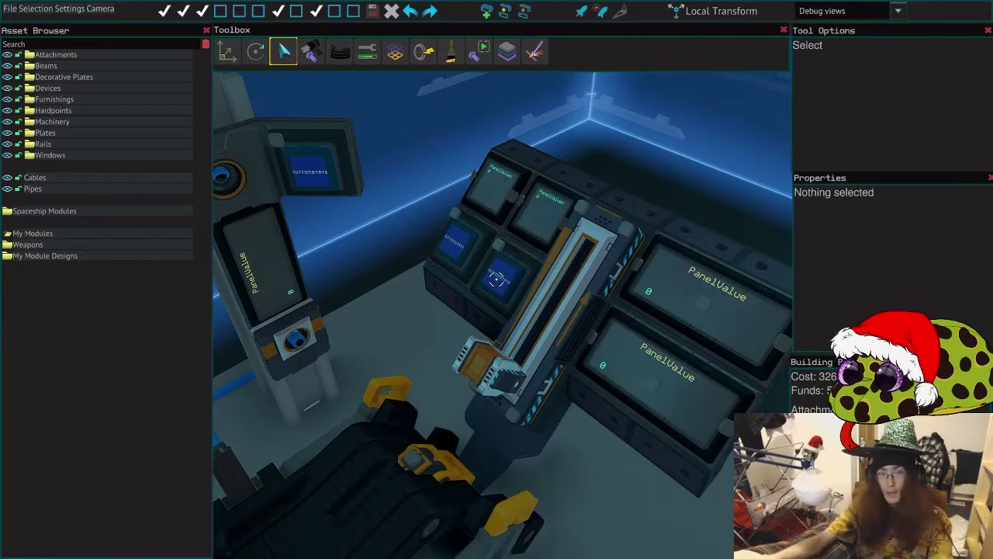
# Step: Rename the ButtonState field of the hybrid button beside the lever to Hi
pyautogui.click(498, 280)
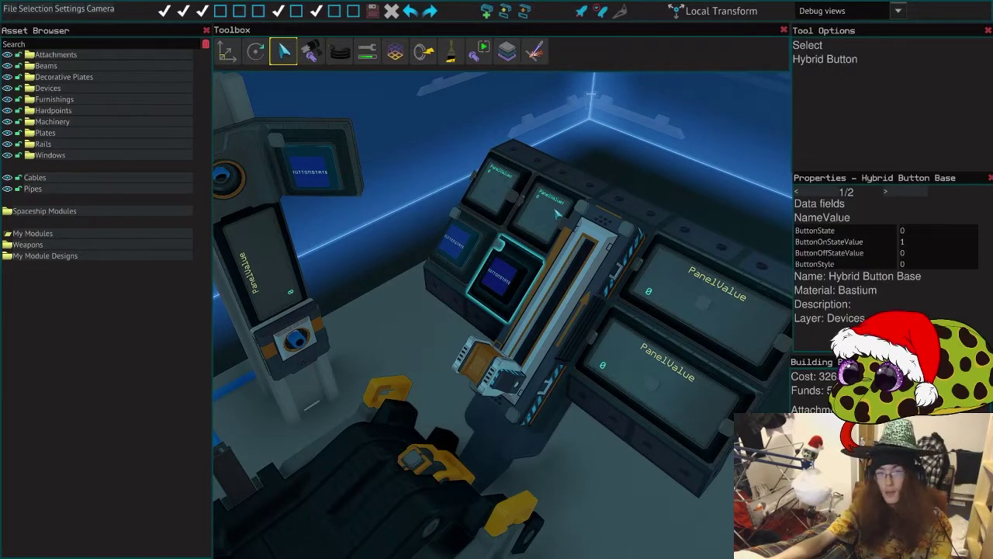
pyautogui.rightClick(504, 276)
pyautogui.moveTo(497, 280); pyautogui.dragTo(545, 264)
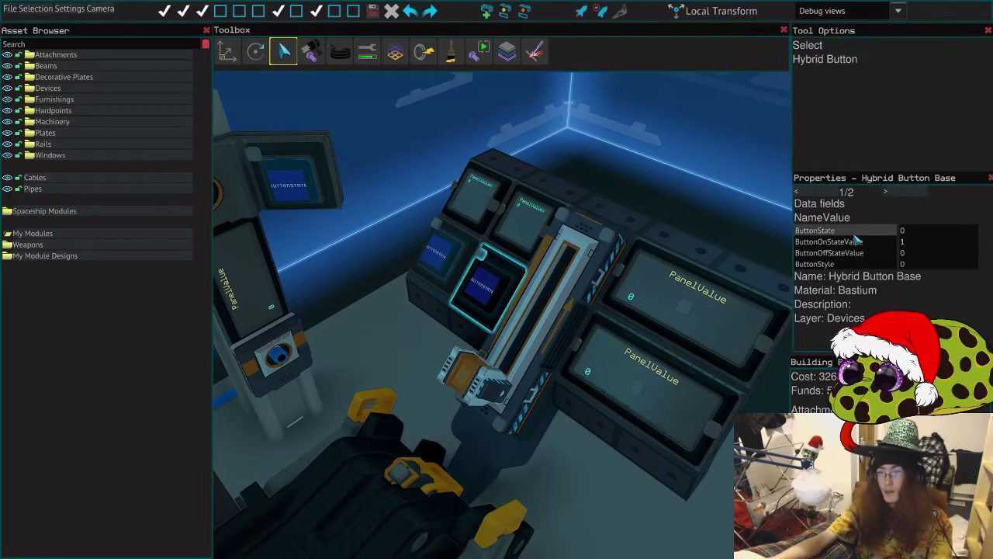
pyautogui.moveTo(844, 233); pyautogui.dragTo(801, 233)
pyautogui.write('Hi')
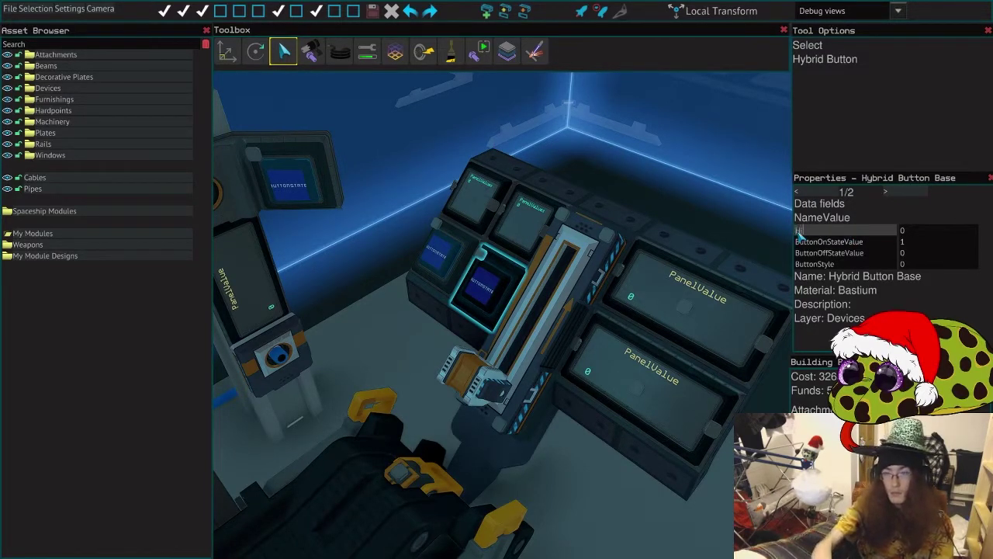
pyautogui.press('Return')
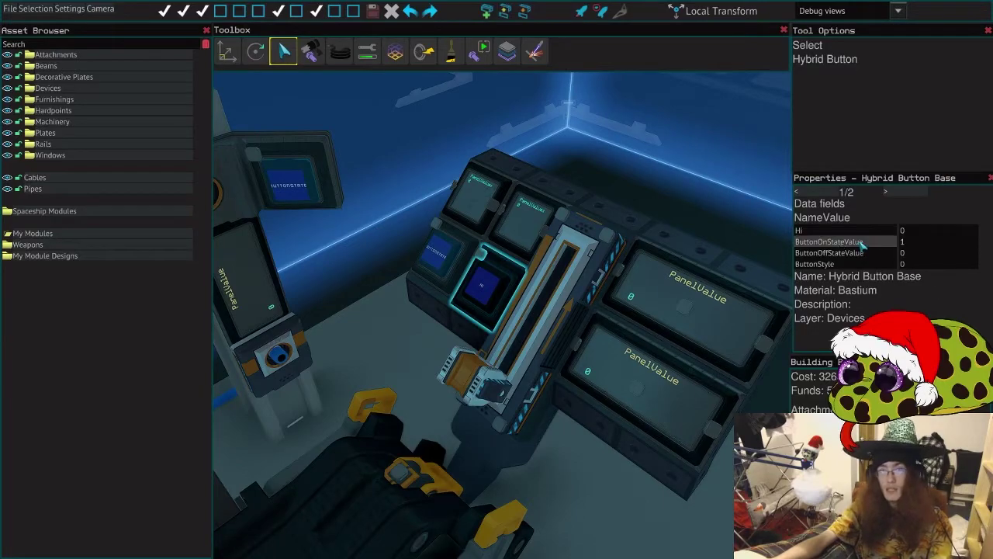
# Step: Rename the PanelValue field of the text panel directly above that button to Hi
pyautogui.click(534, 234)
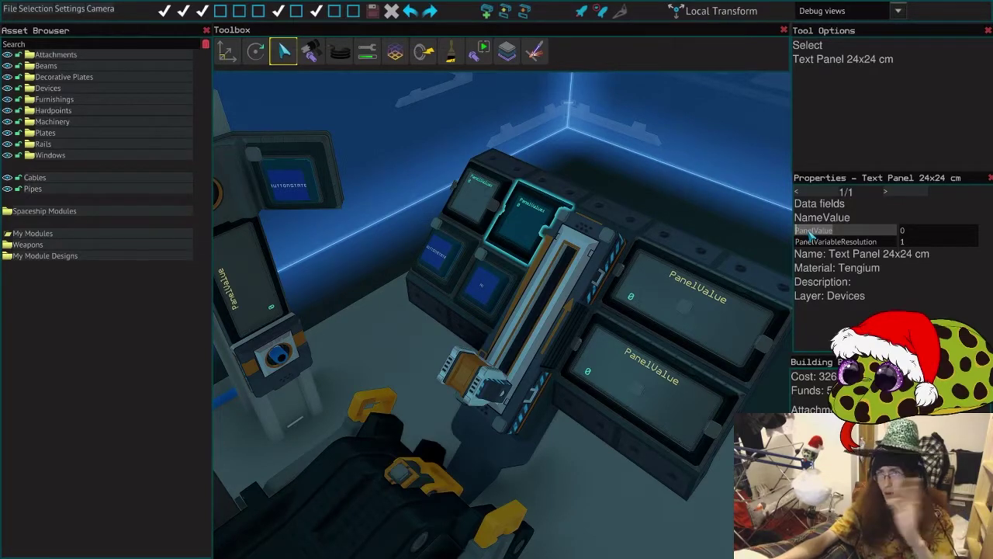
pyautogui.write('Hi')
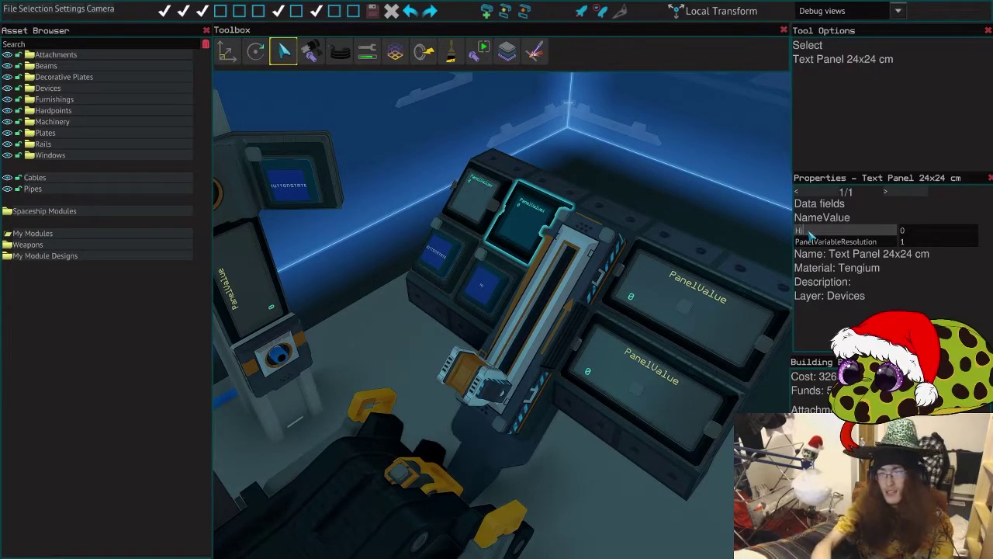
pyautogui.press('Return')
# Step: Toggle the Hi button in test mode to check the text panel's response, and return to the editor
pyautogui.click(710, 166)
pyautogui.press('F5')
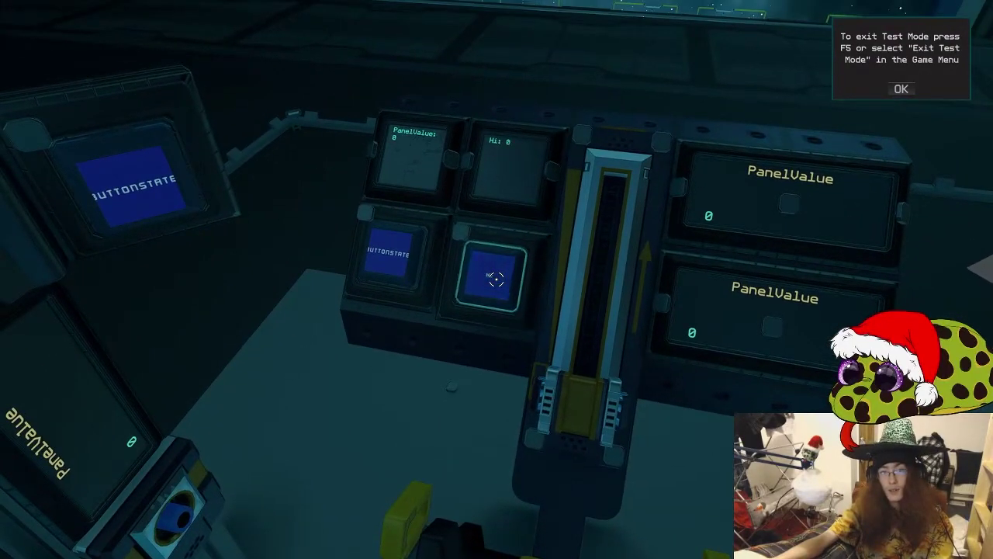
pyautogui.click(495, 279)
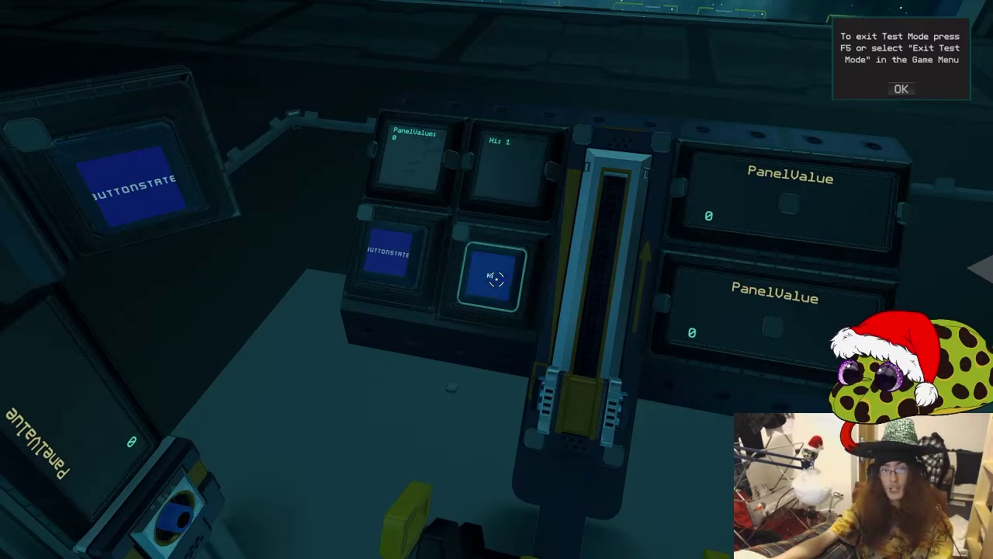
pyautogui.press('F5')
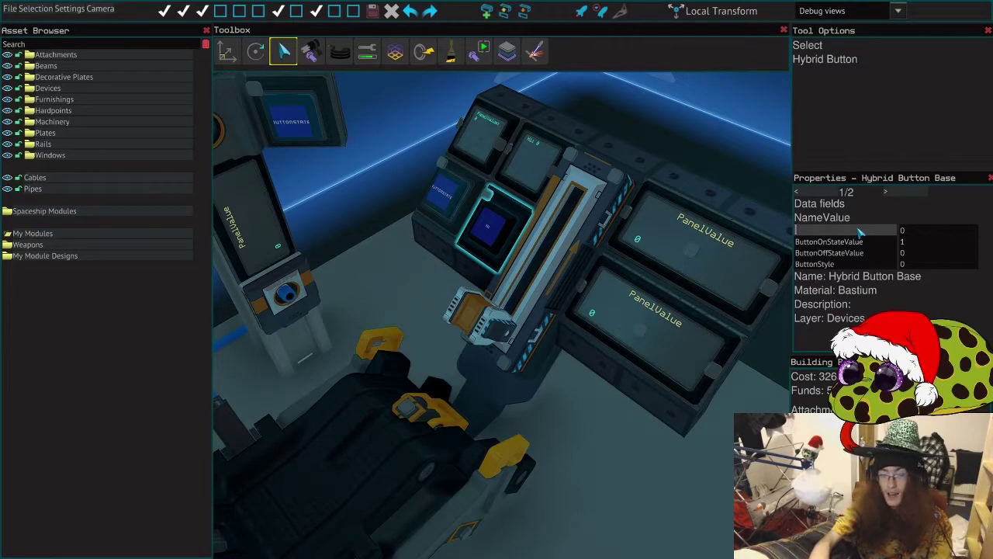
# Step: Rename the button's field to HI and the text panel's field to hi, and check the pair in test mode
pyautogui.click(534, 161)
pyautogui.click(819, 230)
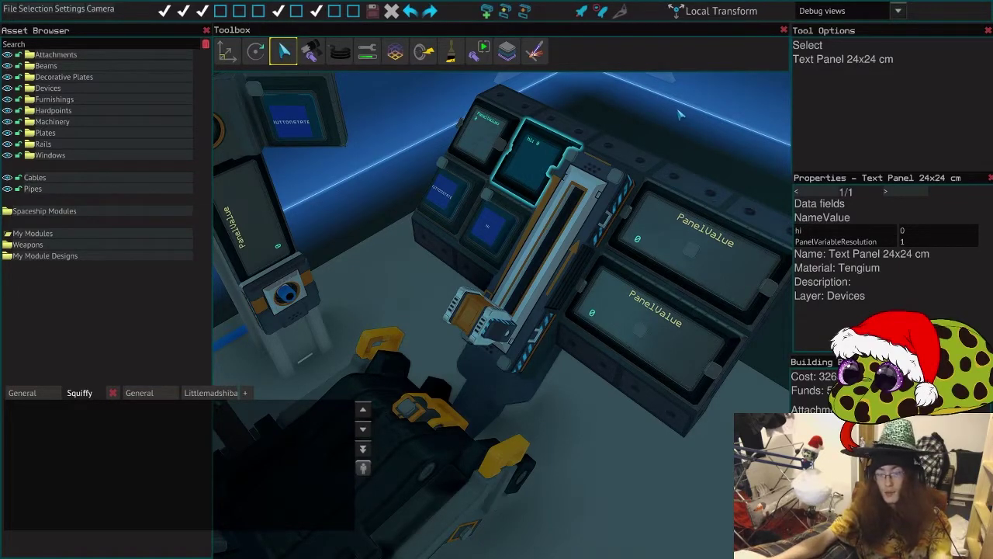
pyautogui.press('F5')
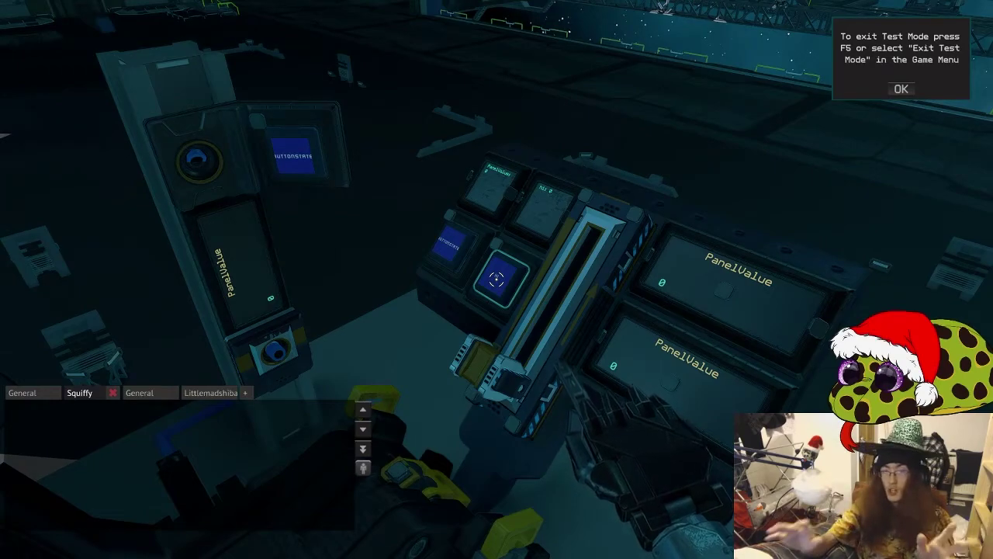
pyautogui.press('F5')
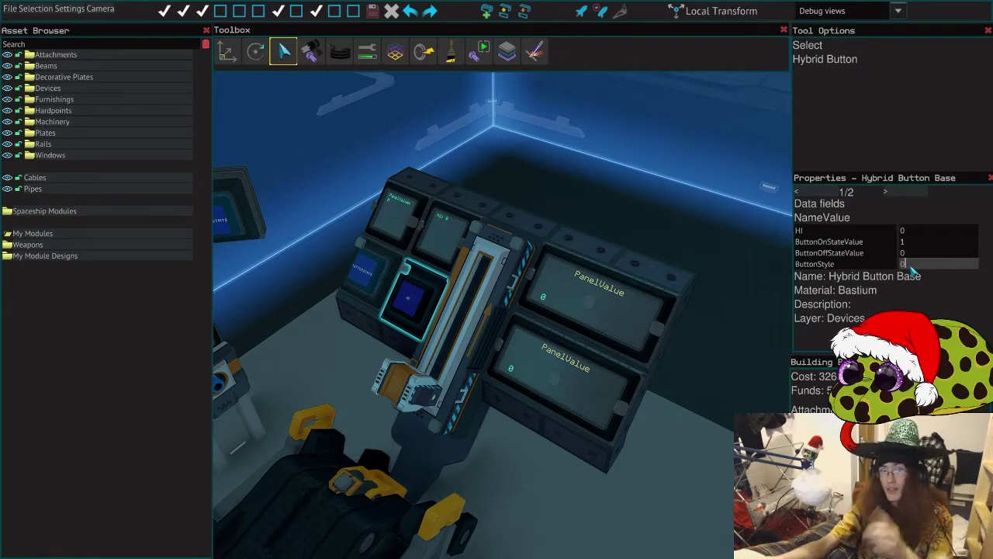
# Step: Set the hybrid button's ButtonStyle to 1 and try the button in test mode
pyautogui.write('1')
pyautogui.press('Return')
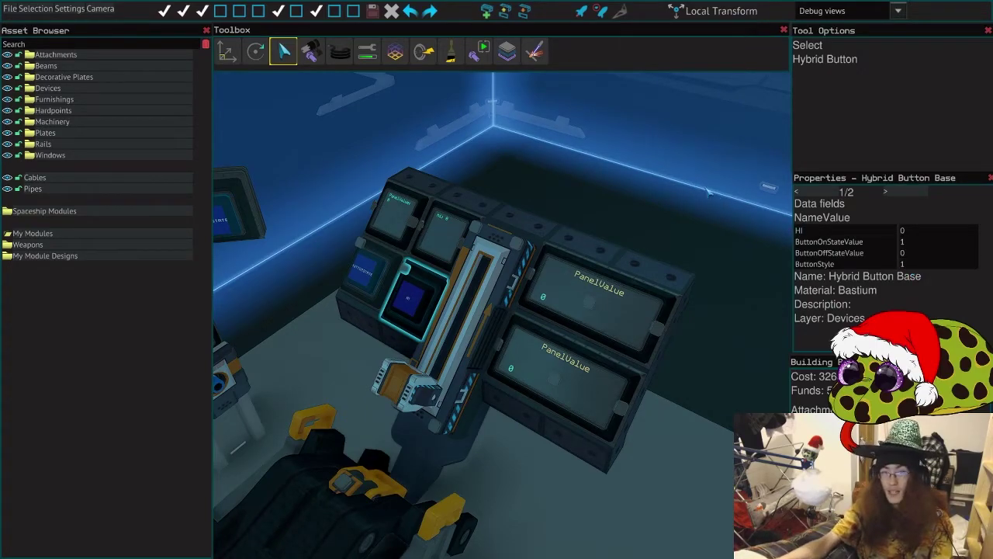
pyautogui.press('F5')
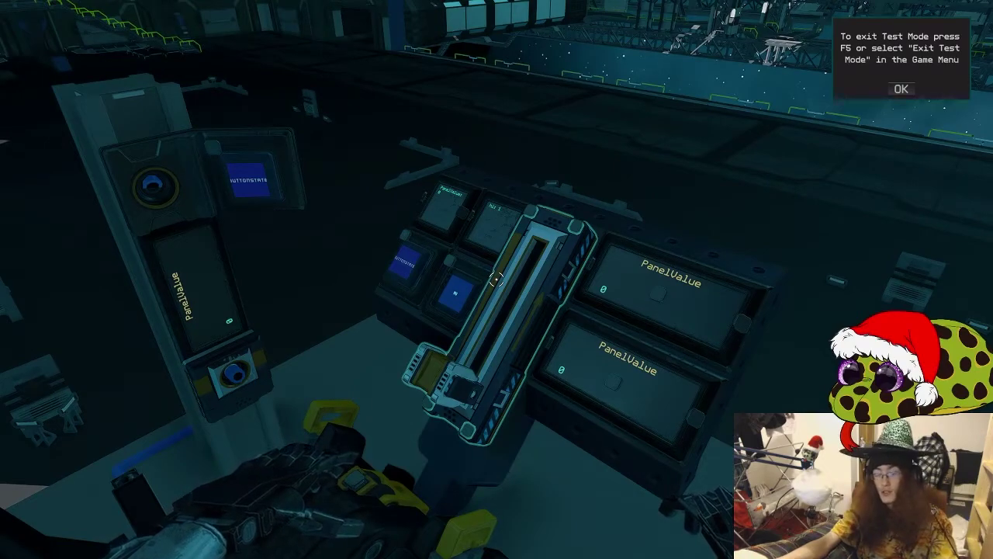
pyautogui.press('F5')
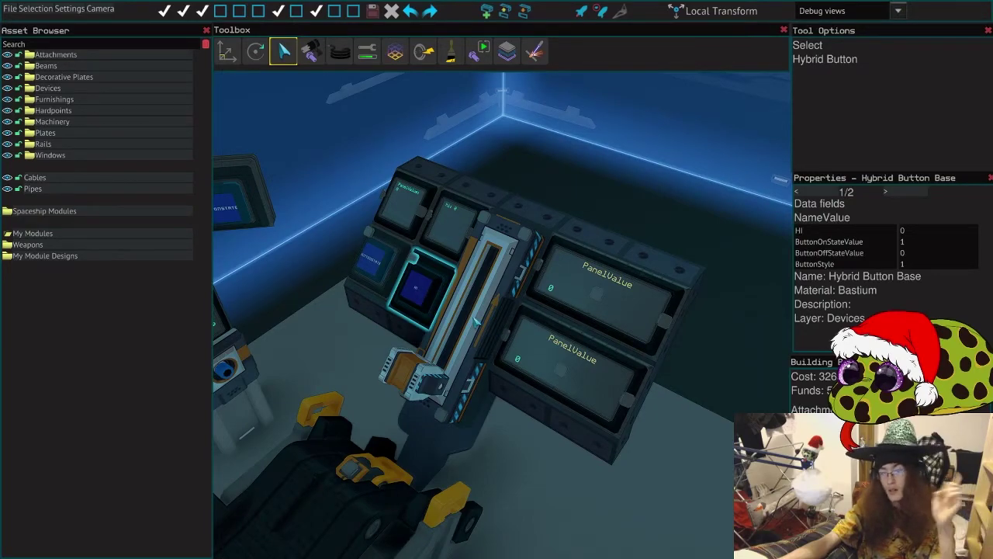
# Step: Rename the LeverState field of the lever in the middle of the console to Lever
pyautogui.click(475, 322)
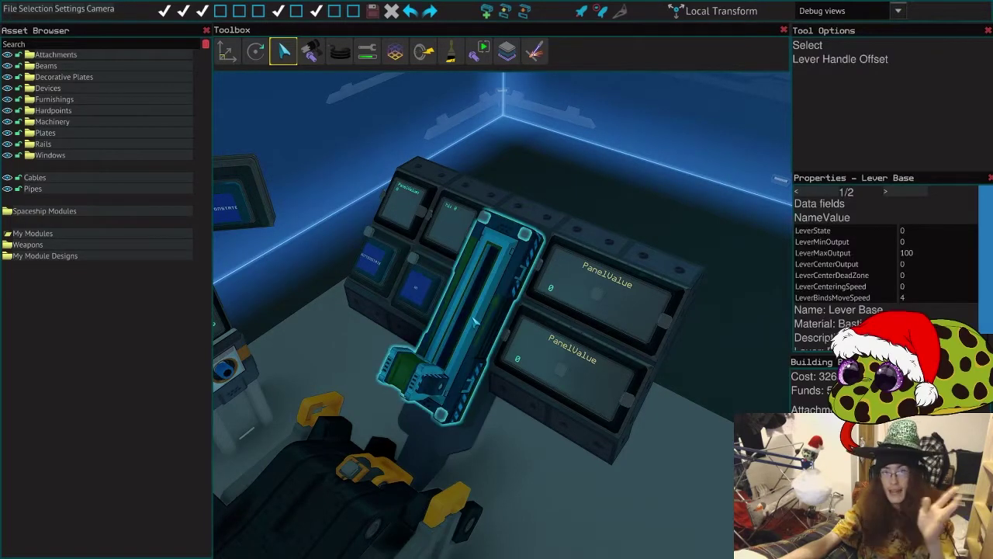
pyautogui.moveTo(832, 232); pyautogui.dragTo(796, 236)
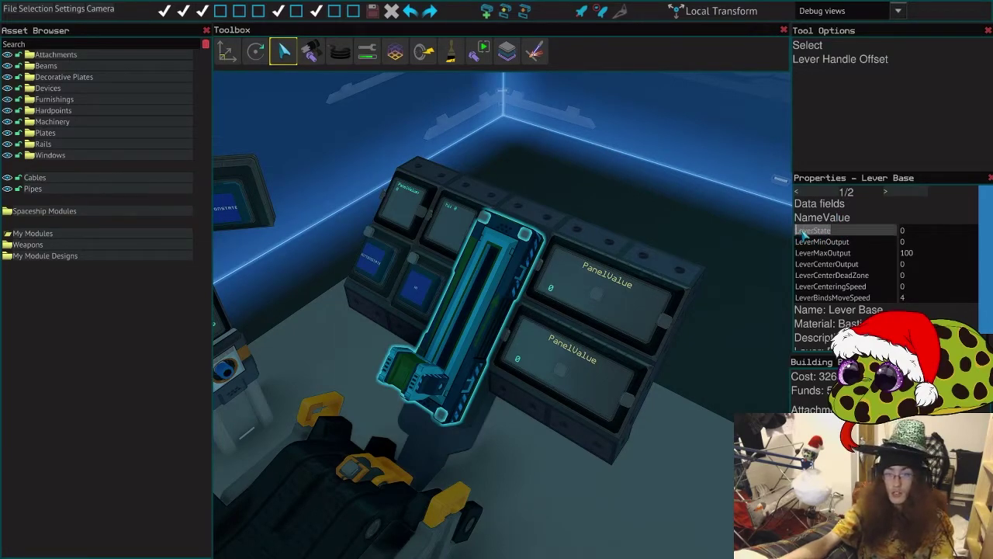
pyautogui.write('L')
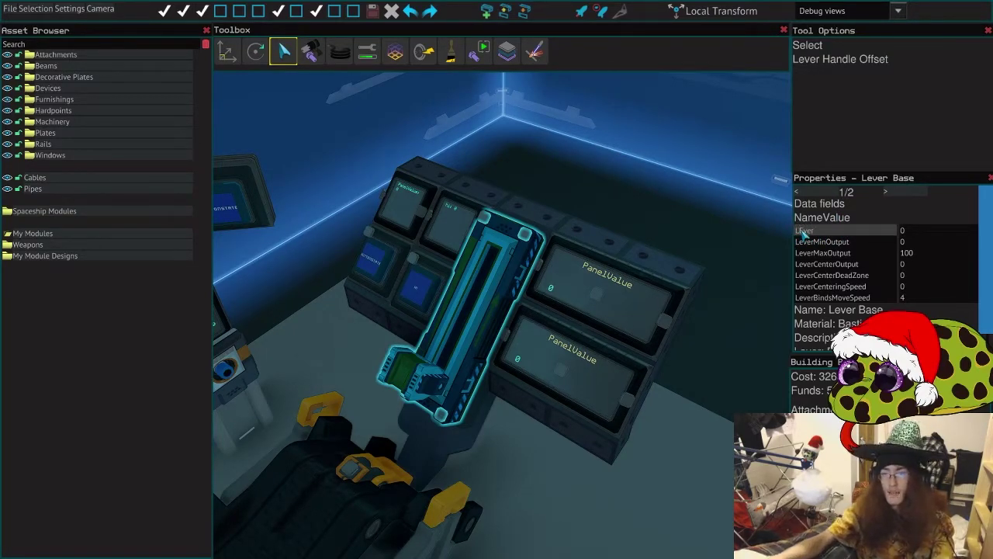
pyautogui.press('BackSpace')
pyautogui.press('BackSpace')
pyautogui.press('BackSpace')
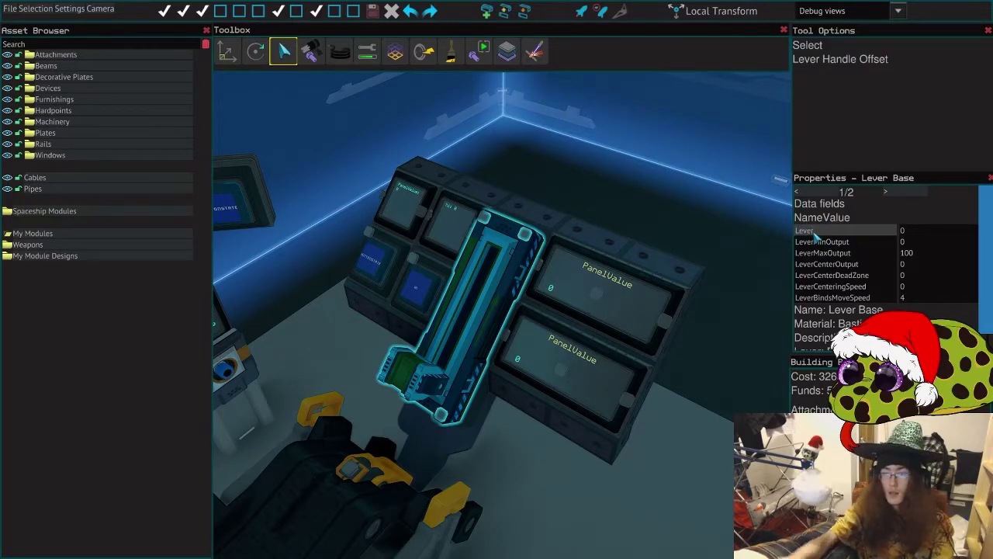
pyautogui.press('Return')
# Step: Rename the upper progress bar's PanelValue field to Lever and set its PanelMaxValue to 100
pyautogui.click(656, 303)
pyautogui.click(854, 231)
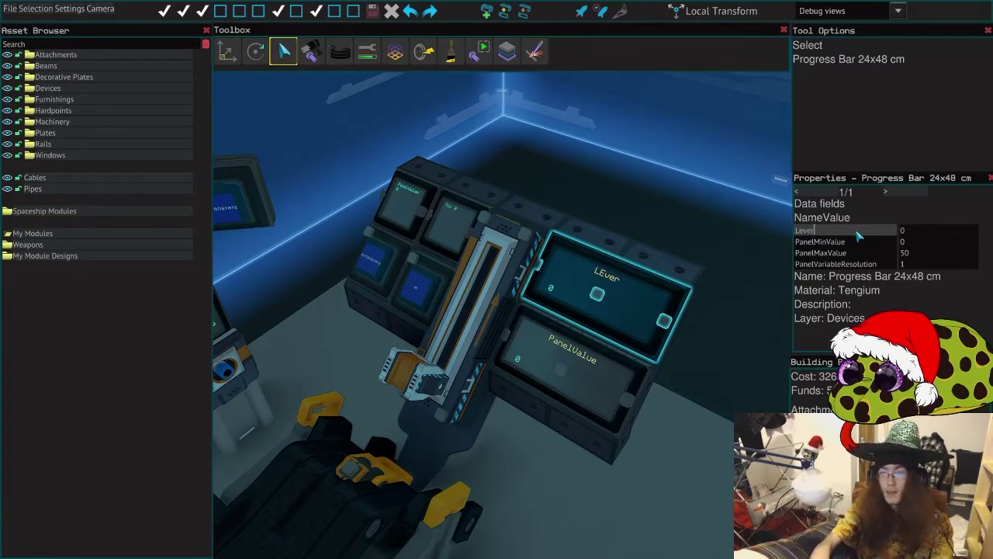
pyautogui.press('Return')
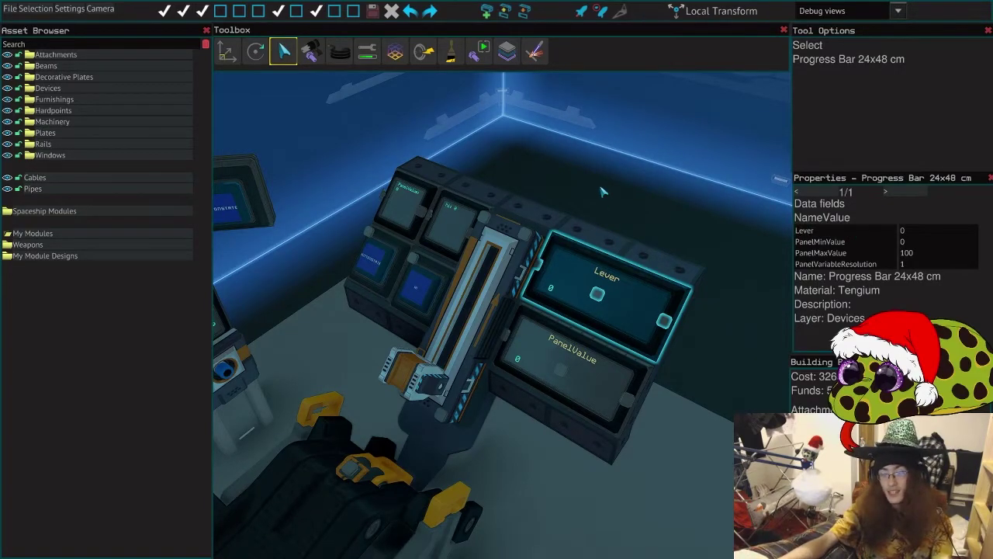
# Step: Move the lever up and down in test mode to check the progress bar's response, and return to the editor
pyautogui.press('F5')
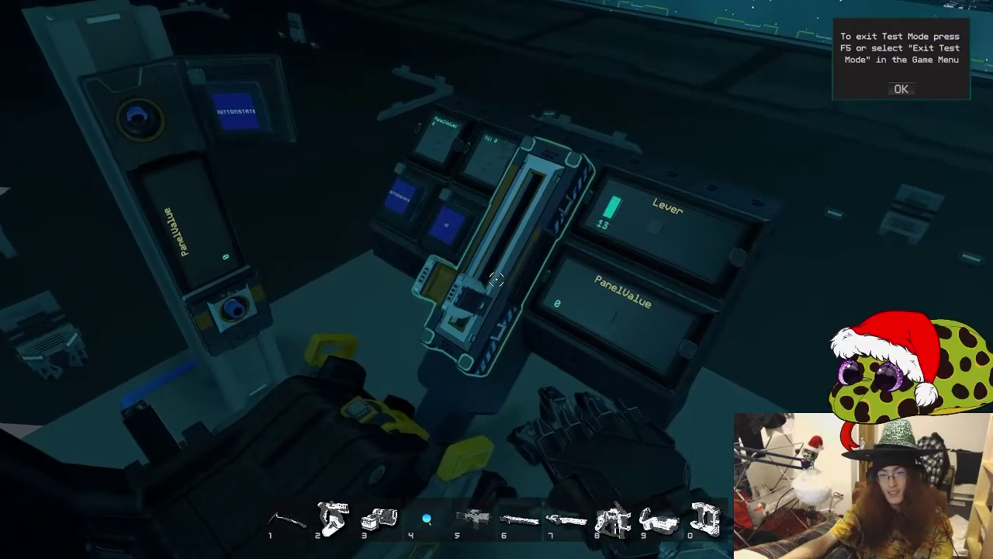
pyautogui.moveTo(497, 279); pyautogui.dragTo(627, 136)
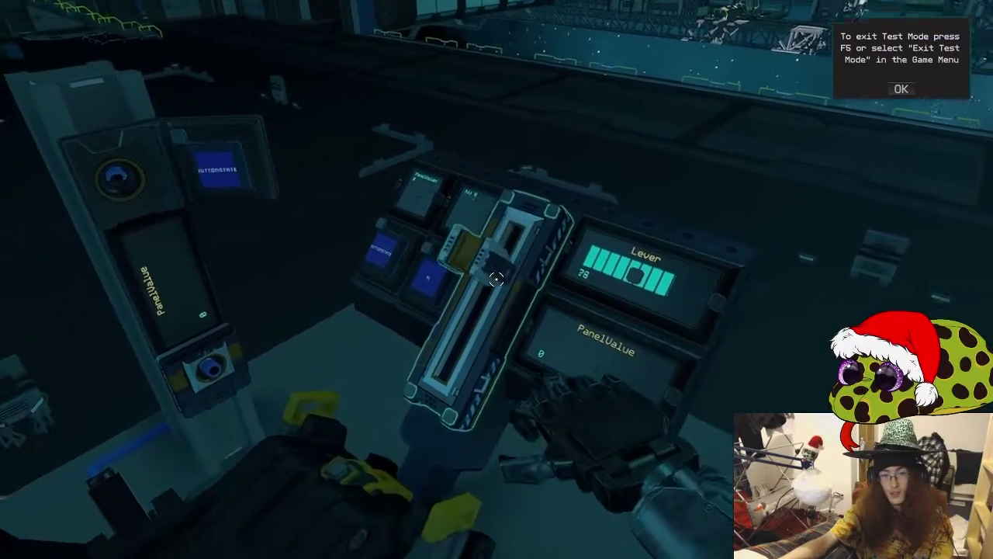
pyautogui.moveTo(497, 280)
pyautogui.mouseDown()
pyautogui.moveTo(431, 419)
pyautogui.moveTo(496, 280)
pyautogui.mouseUp()
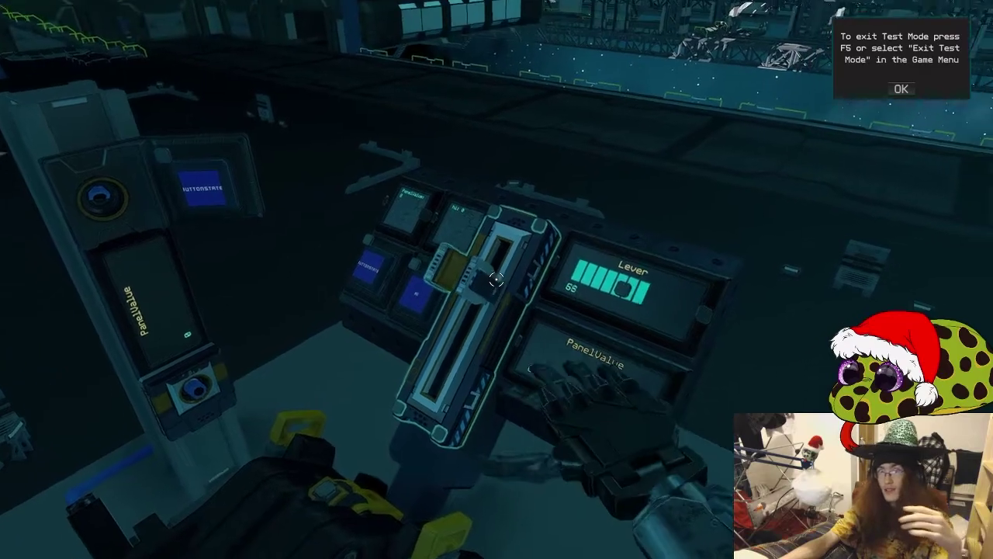
pyautogui.press('F5')
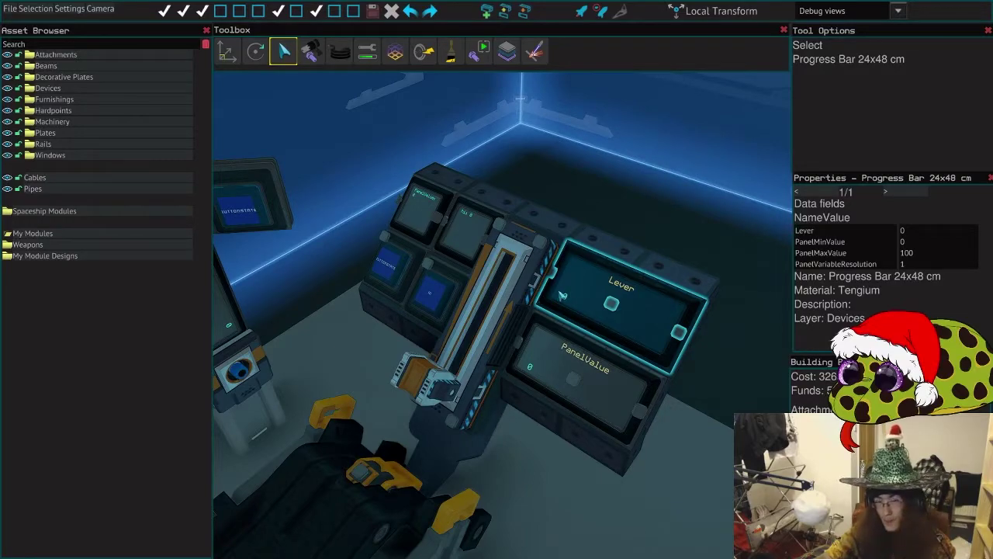
# Step: Set the upper progress bar's PanelVariableResolution to 10 and check its effect by moving the lever in test mode
pyautogui.click(926, 264)
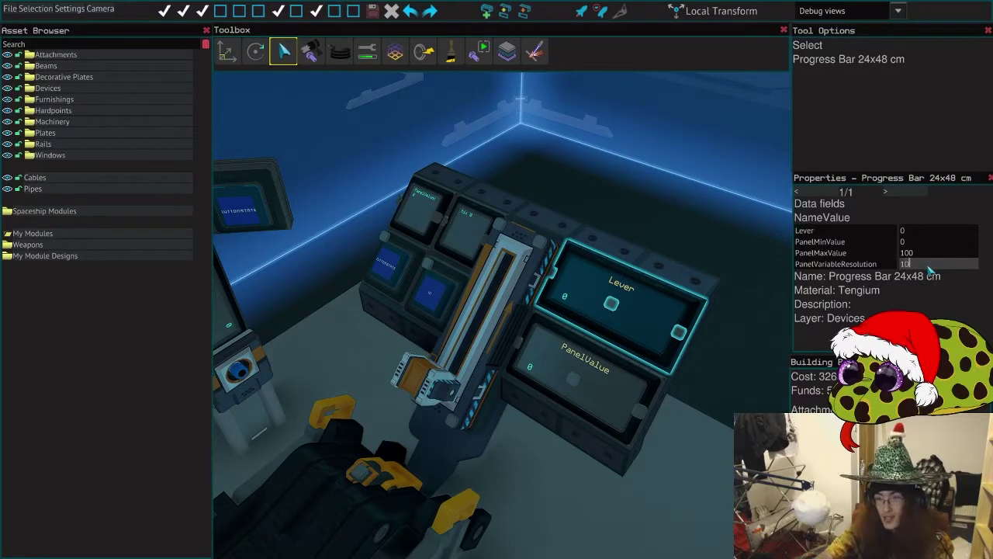
pyautogui.press('Return')
pyautogui.press('F5')
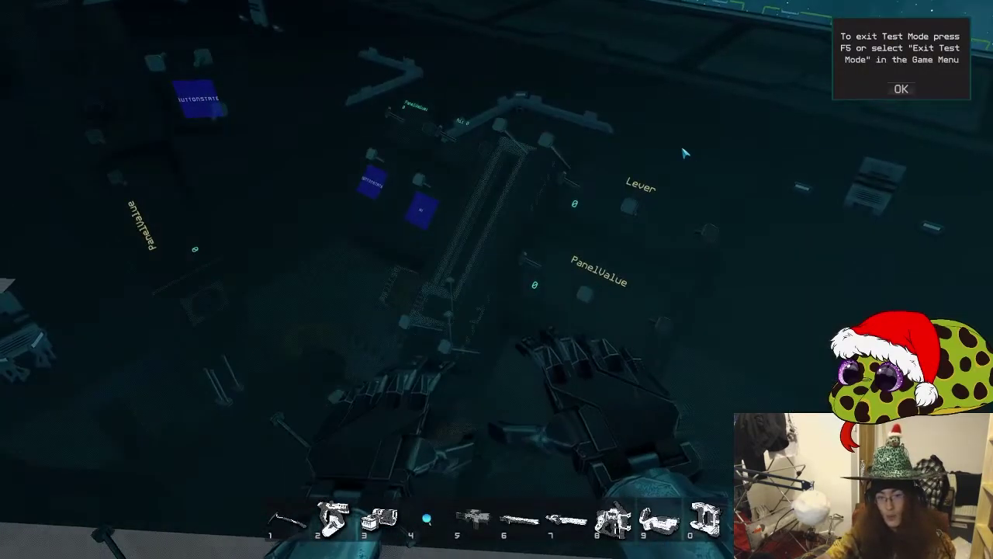
pyautogui.moveTo(497, 279)
pyautogui.mouseDown()
pyautogui.moveTo(520, 239)
pyautogui.moveTo(498, 275)
pyautogui.moveTo(501, 267)
pyautogui.mouseUp()
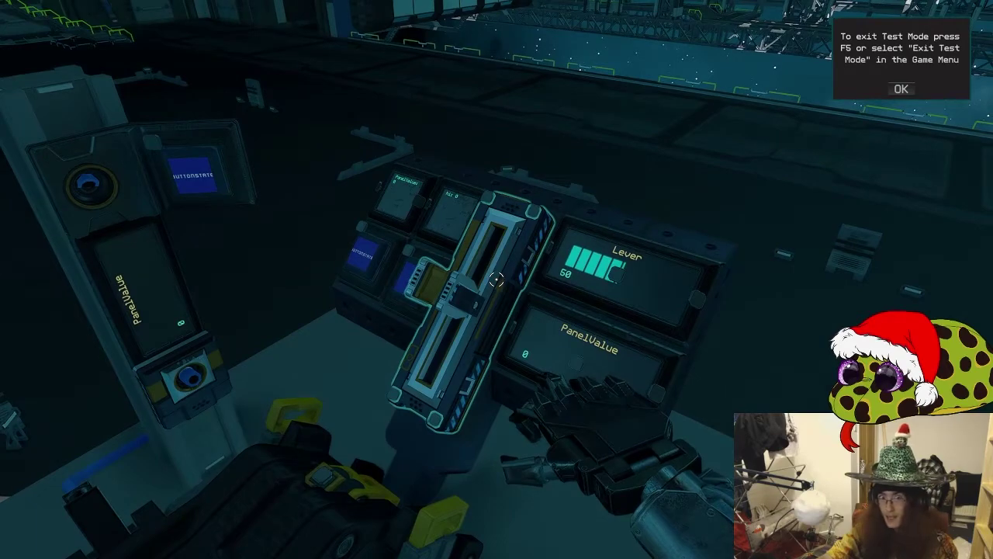
pyautogui.press('F5')
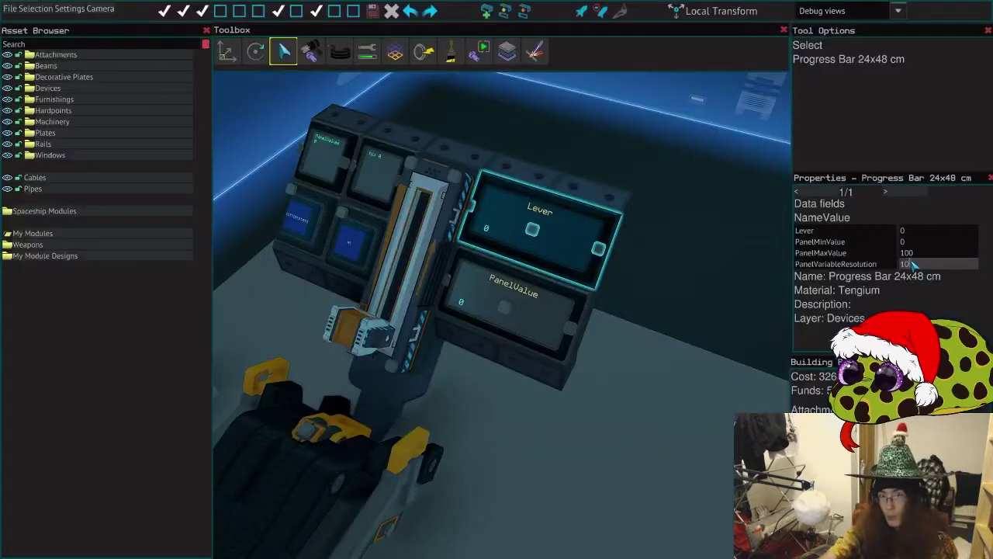
# Step: Set the upper progress bar's PanelVariableResolution to one decimal place and check it by moving the lever in test mode
pyautogui.press('BackSpace')
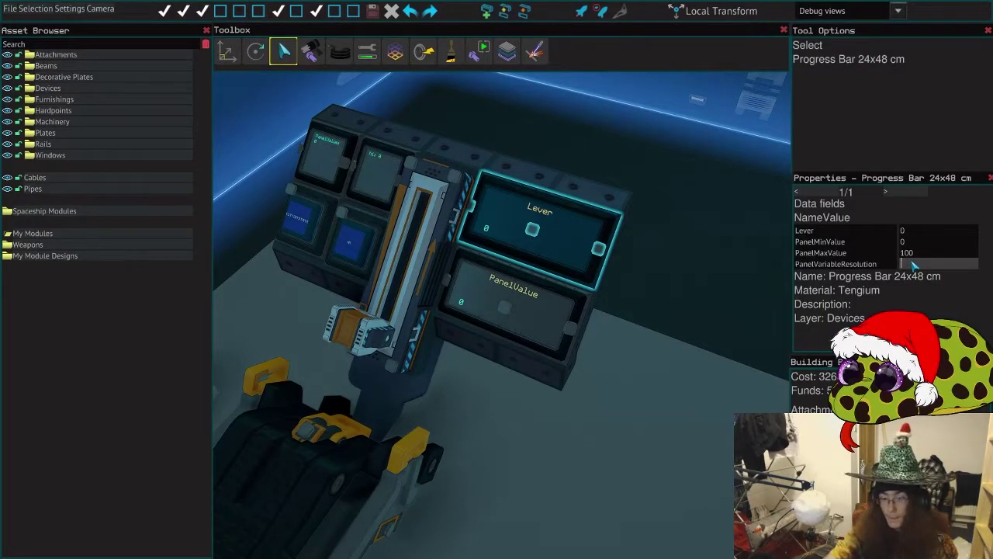
pyautogui.press('F5')
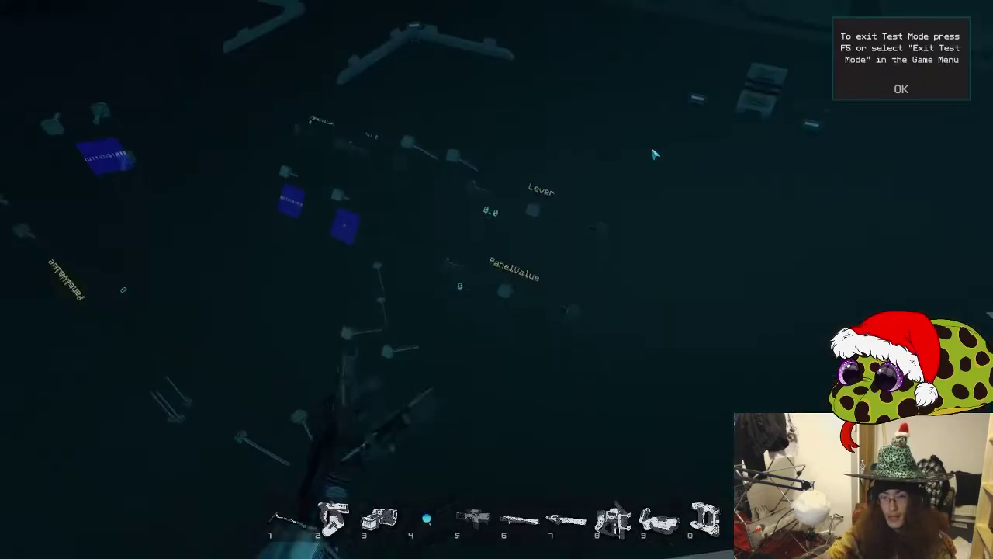
pyautogui.moveTo(497, 279); pyautogui.dragTo(497, 280)
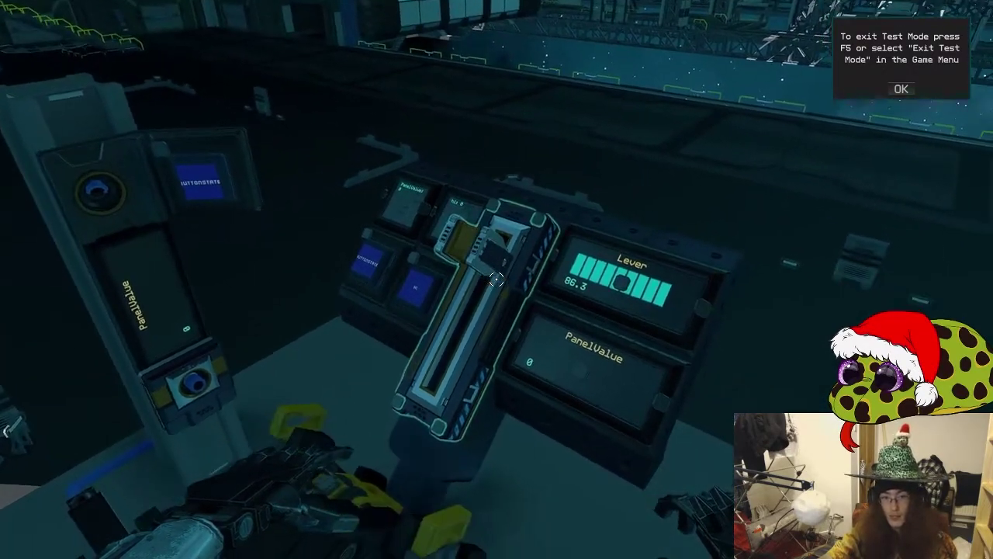
pyautogui.moveTo(497, 279); pyautogui.dragTo(497, 279)
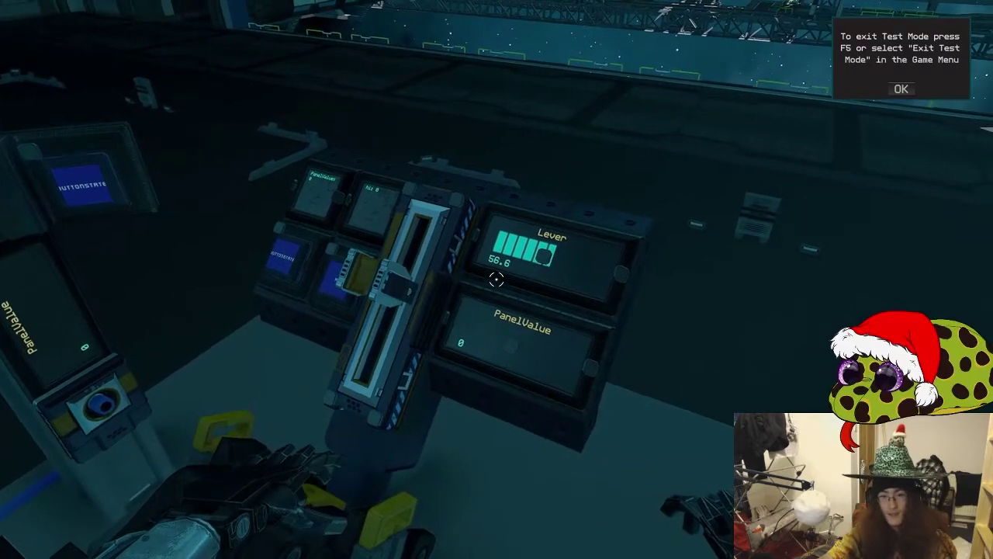
pyautogui.press('F5')
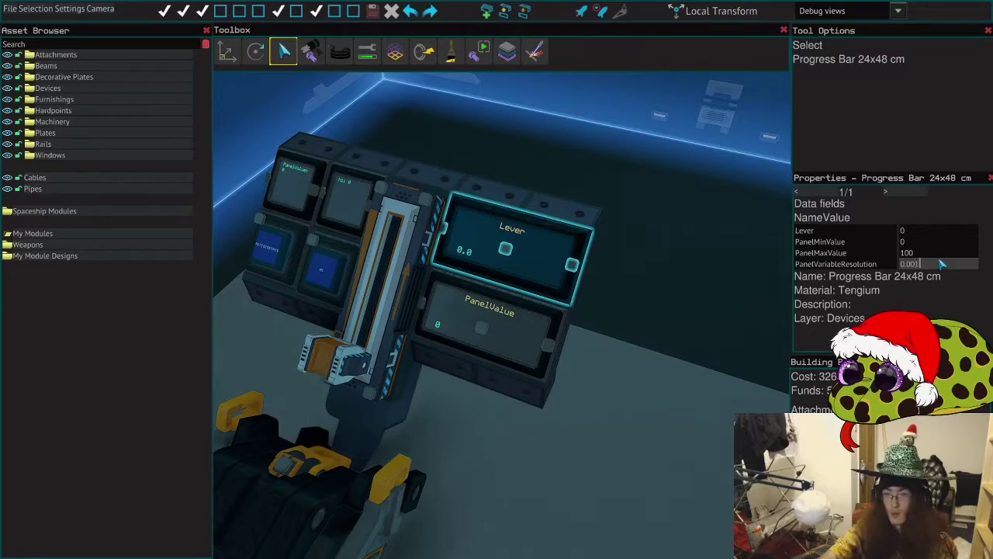
# Step: Set the upper progress bar's PanelVariableResolution to 0.001, check it by moving the lever in test mode, and return to the editor
pyautogui.press('F5')
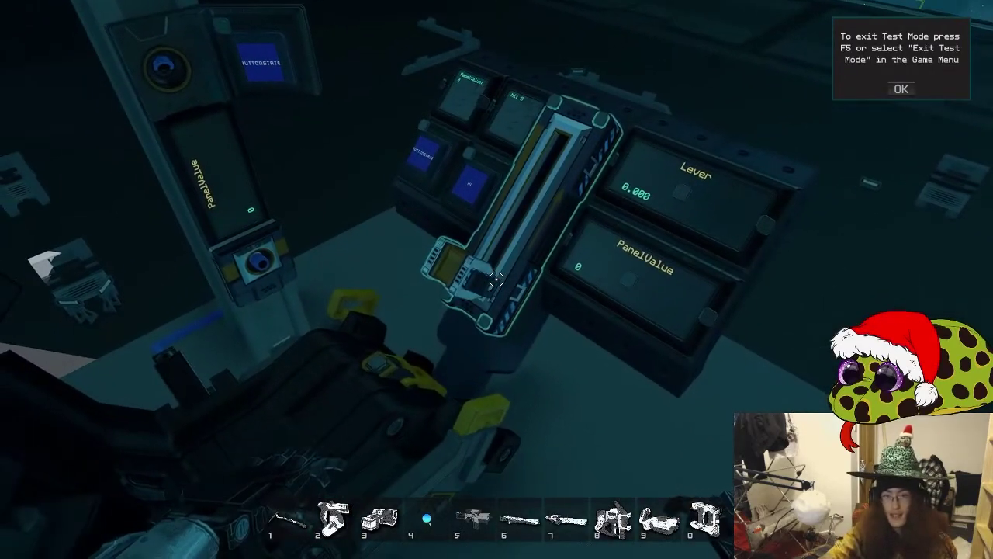
pyautogui.moveTo(497, 280); pyautogui.dragTo(536, 214)
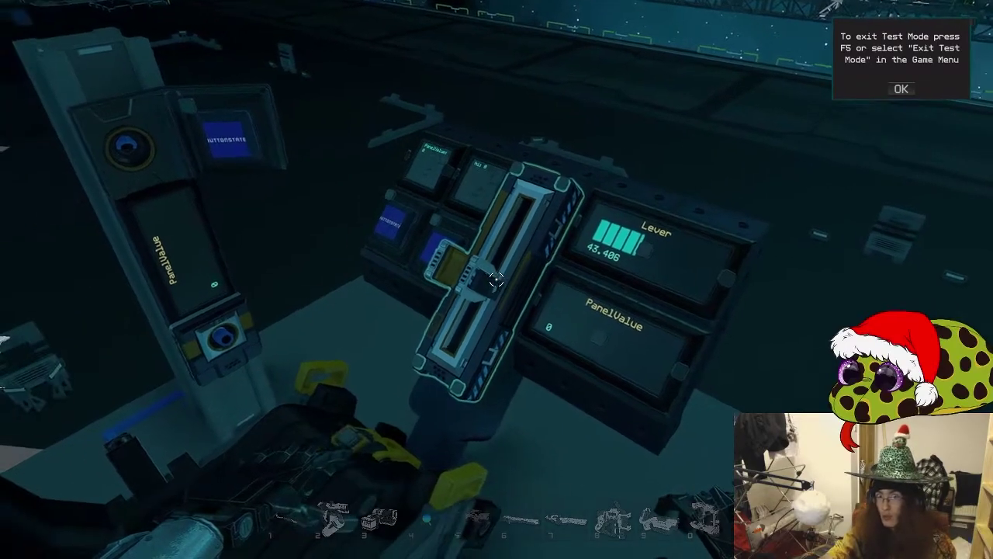
pyautogui.moveTo(448, 288); pyautogui.dragTo(497, 279)
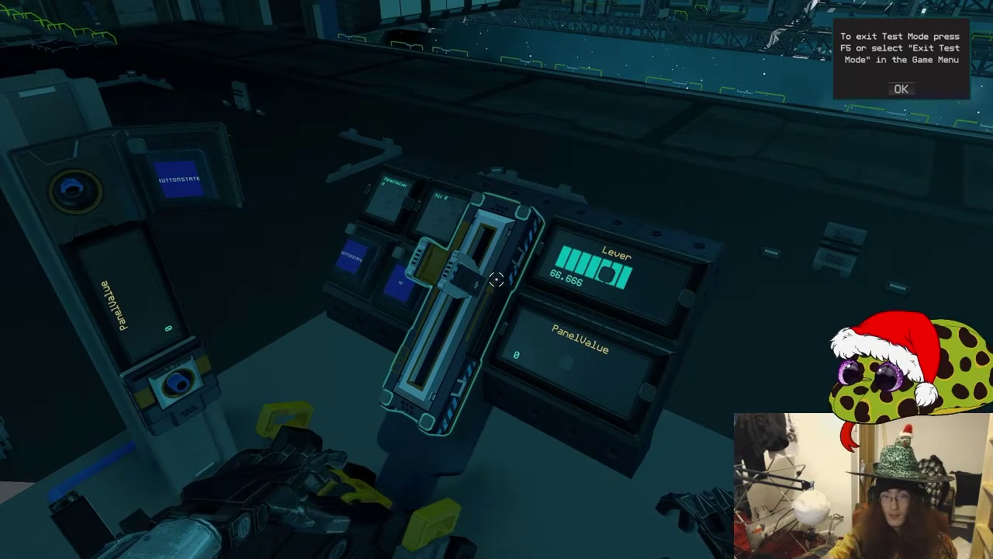
pyautogui.press('F5')
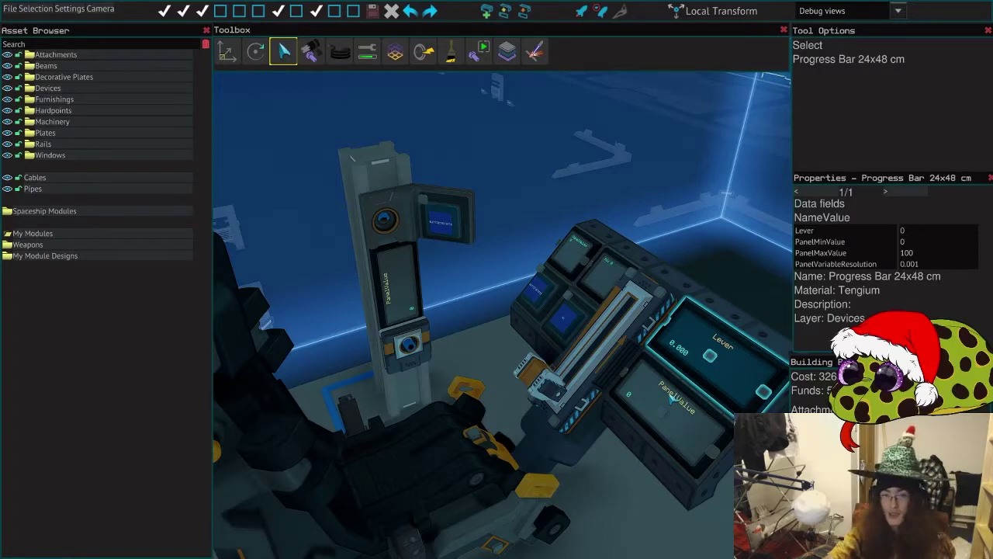
# Step: Select the Pilot Chair Control Table and examine how it and the pilot chair fit together
pyautogui.click(630, 437)
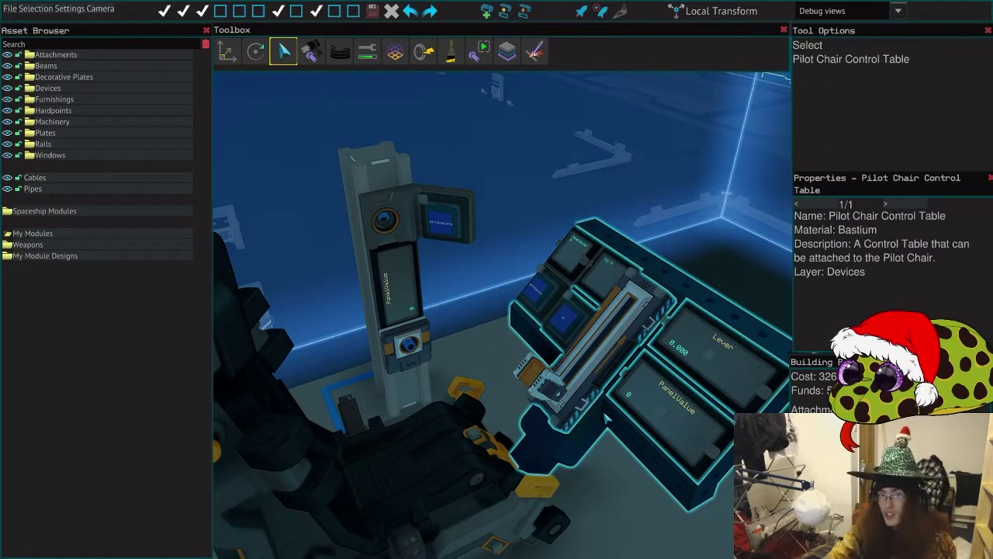
pyautogui.press('d')
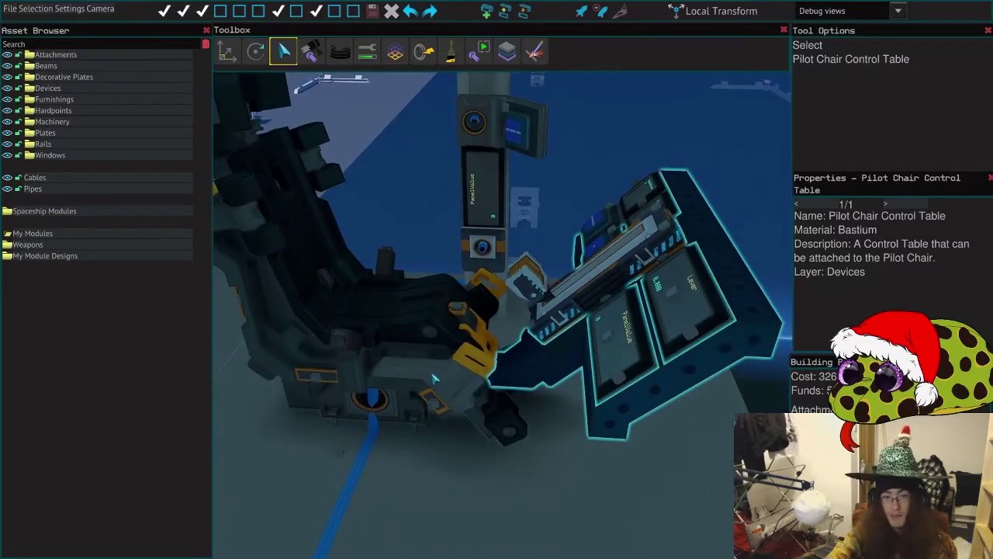
pyautogui.press('a')
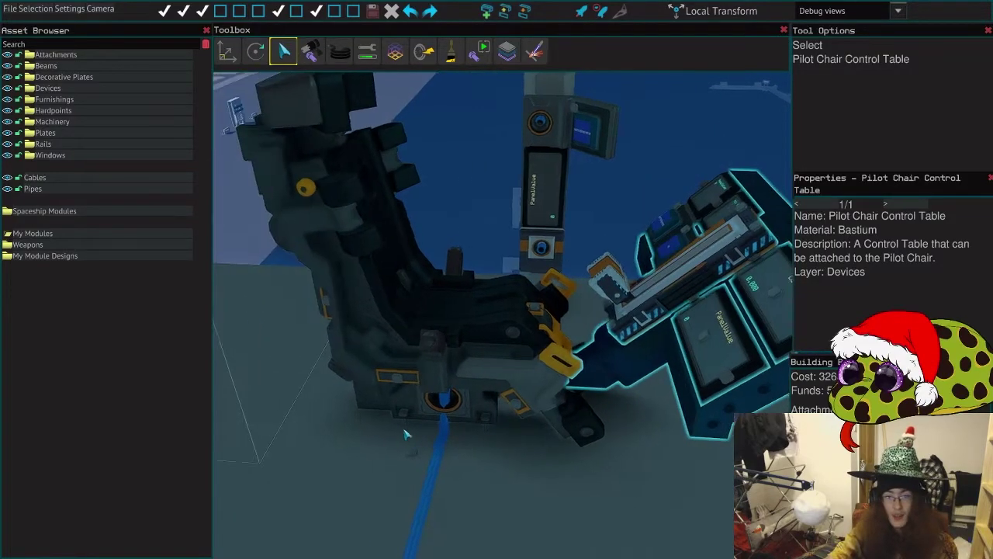
pyautogui.press('d')
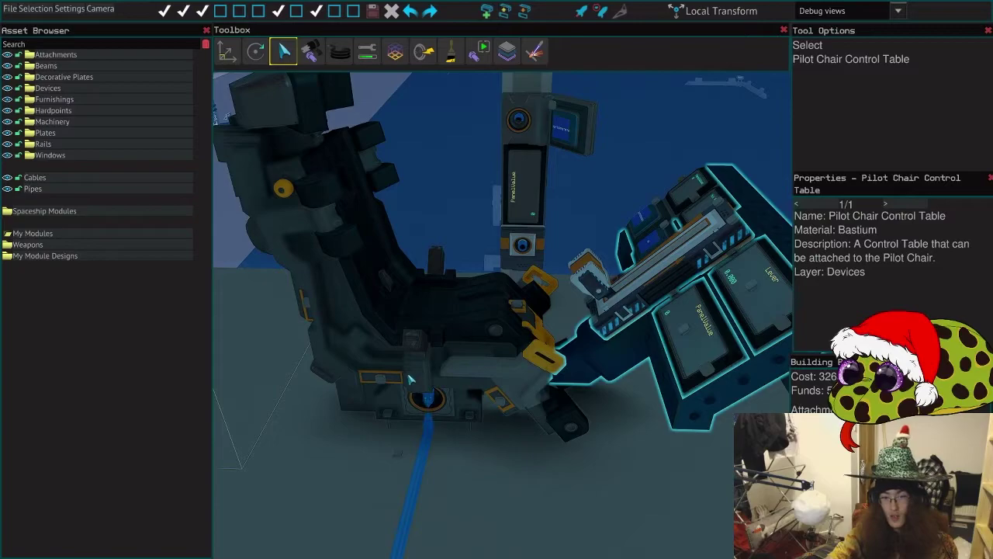
pyautogui.moveTo(410, 353); pyautogui.dragTo(372, 336)
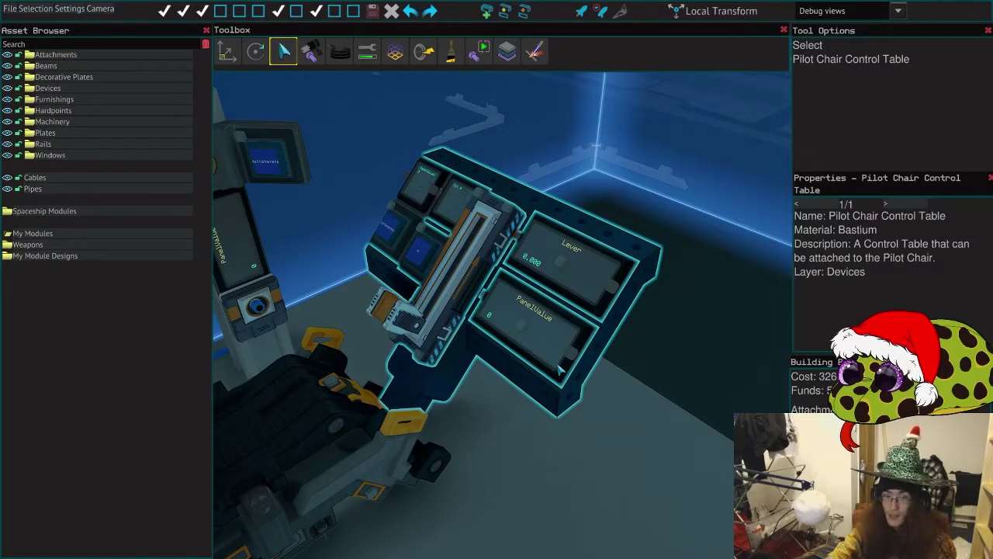
# Step: Select the Panel Base on the pillar beside the chair and inspect its mounting up close
pyautogui.moveTo(593, 392); pyautogui.dragTo(466, 406)
pyautogui.click(448, 366)
pyautogui.scroll(3, 481, 339)
pyautogui.moveTo(481, 339); pyautogui.dragTo(524, 397)
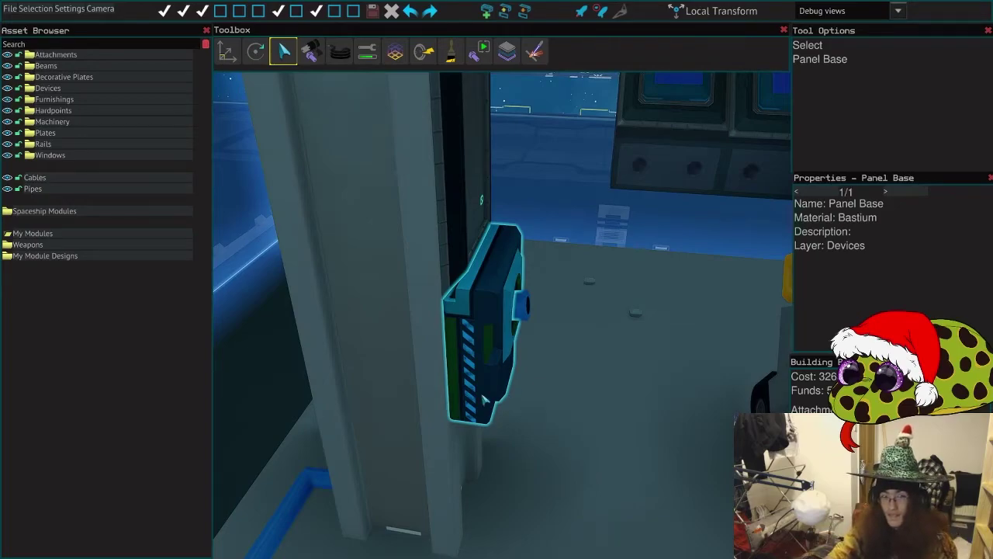
pyautogui.scroll(3, 484, 398)
pyautogui.scroll(1, 489, 395)
pyautogui.moveTo(489, 394); pyautogui.dragTo(525, 348)
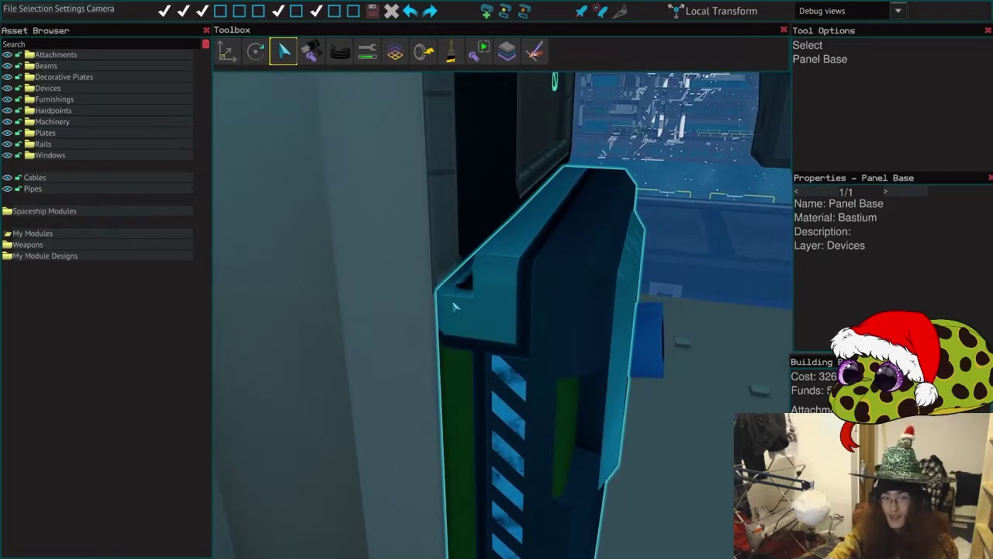
pyautogui.scroll(-3, 525, 348)
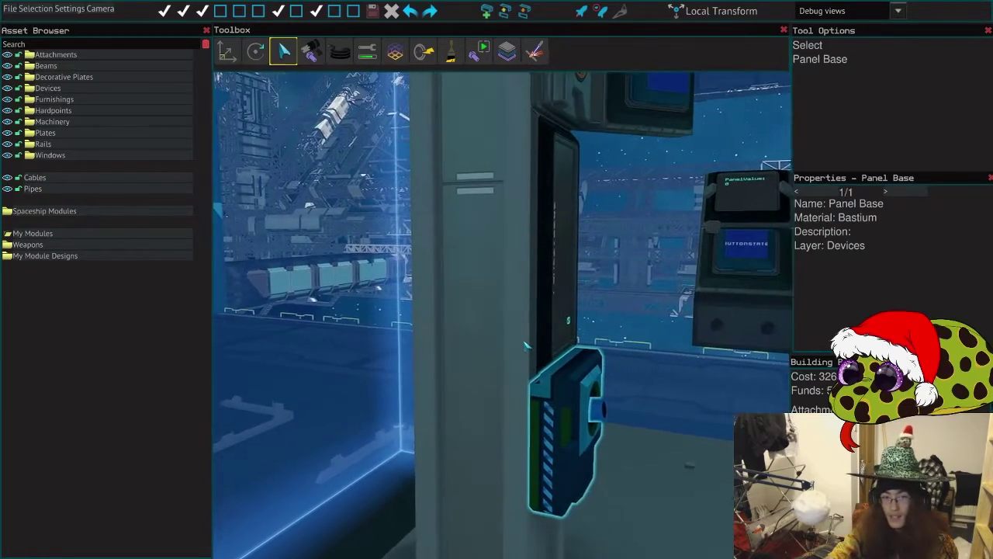
pyautogui.scroll(3, 532, 372)
pyautogui.moveTo(537, 388); pyautogui.dragTo(566, 413)
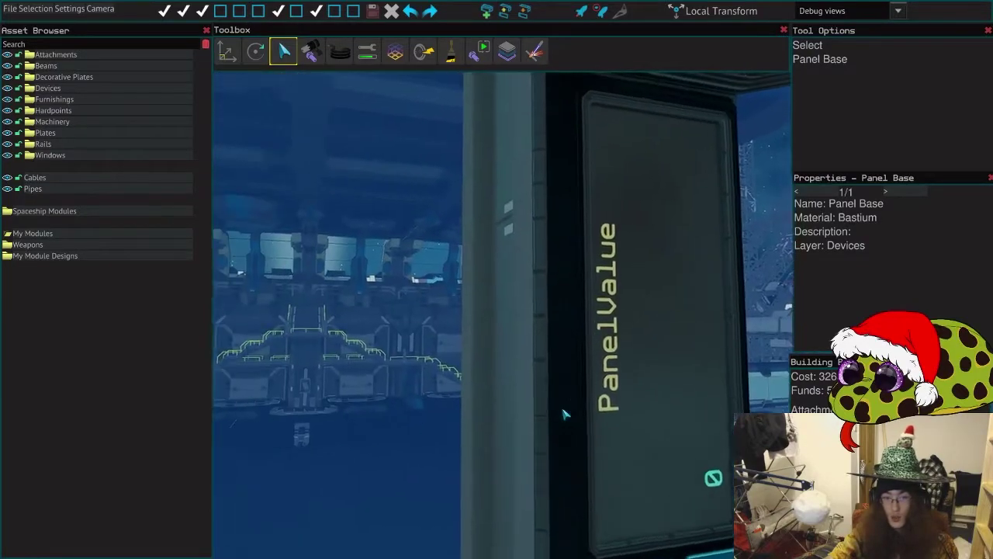
# Step: Examine the pillar's vertical progress bar, the console lever, and the small 45° control table stand above the progress bar
pyautogui.click(513, 377)
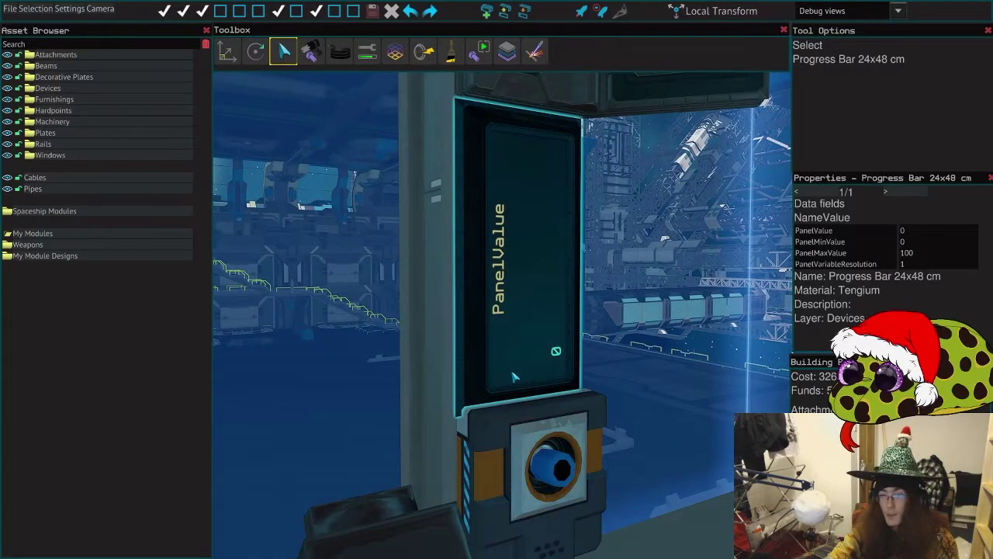
pyautogui.moveTo(364, 382); pyautogui.dragTo(364, 381)
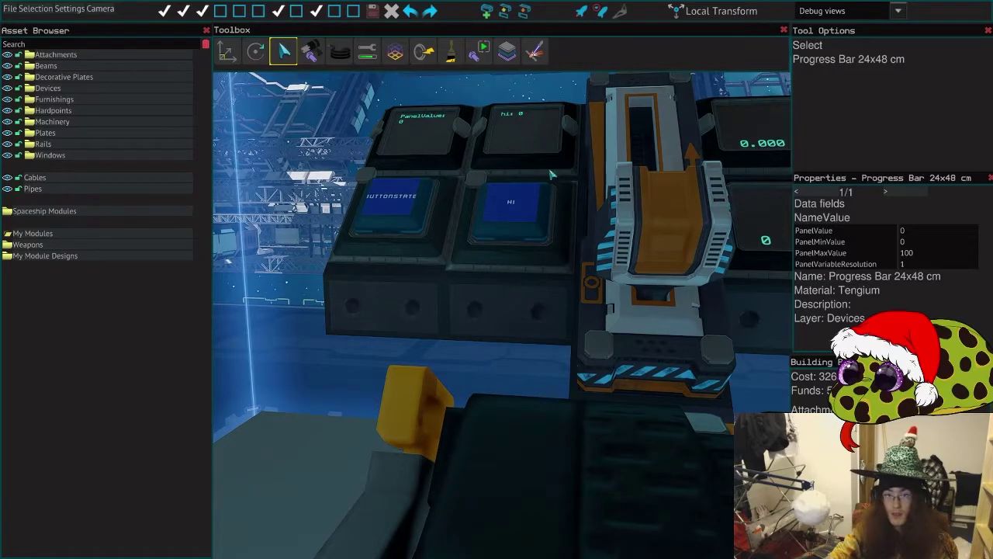
pyautogui.moveTo(582, 276); pyautogui.dragTo(588, 275)
pyautogui.moveTo(530, 335); pyautogui.dragTo(532, 337)
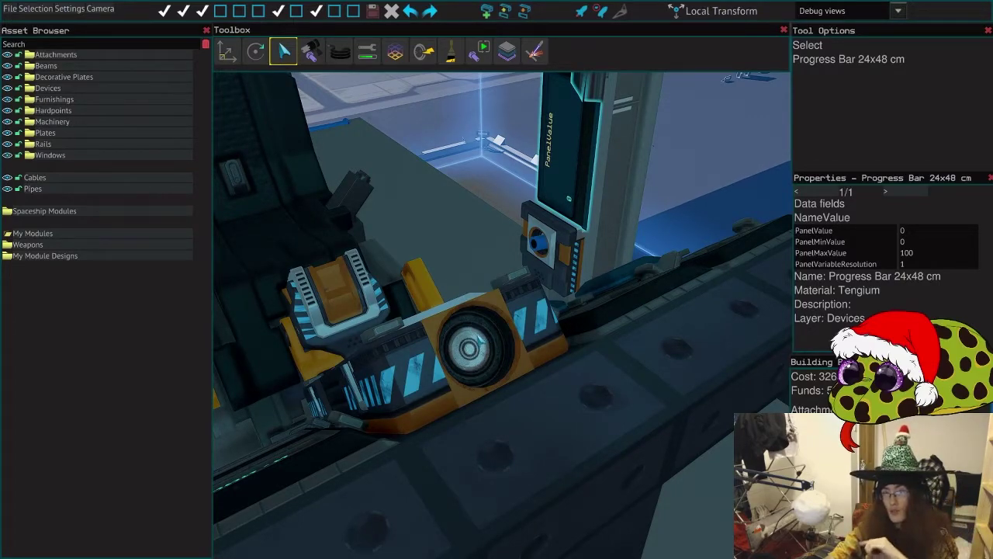
pyautogui.moveTo(543, 462); pyautogui.dragTo(543, 462)
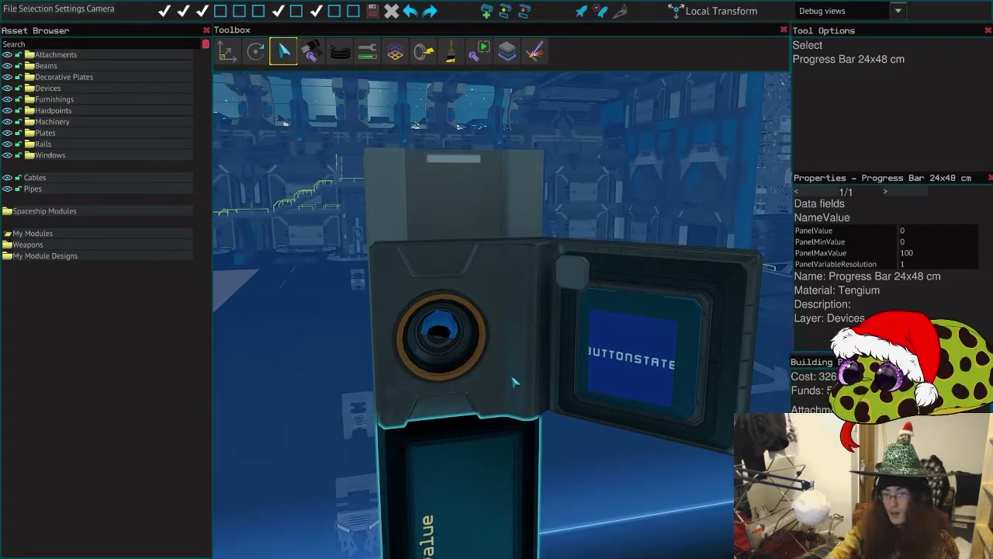
pyautogui.click(468, 396)
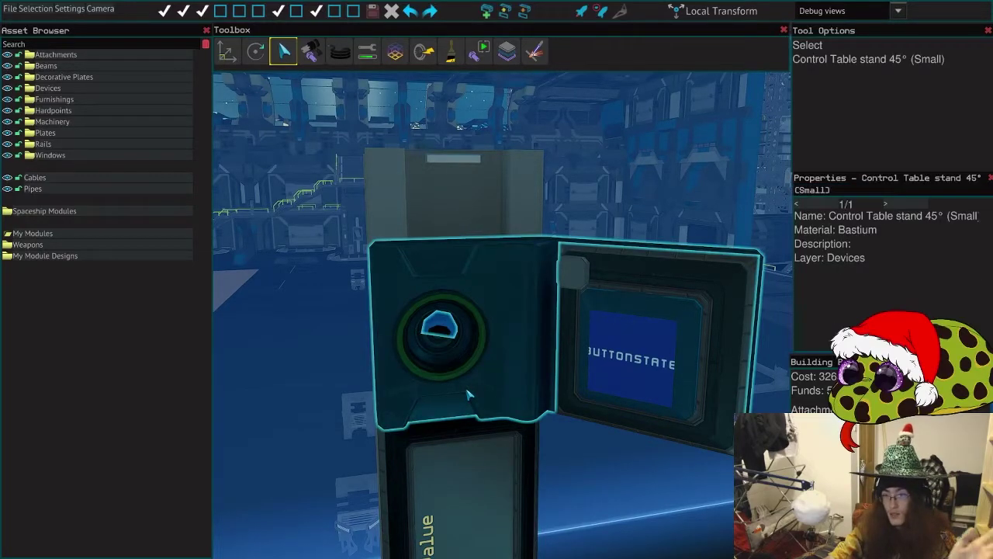
pyautogui.moveTo(524, 458); pyautogui.dragTo(537, 465)
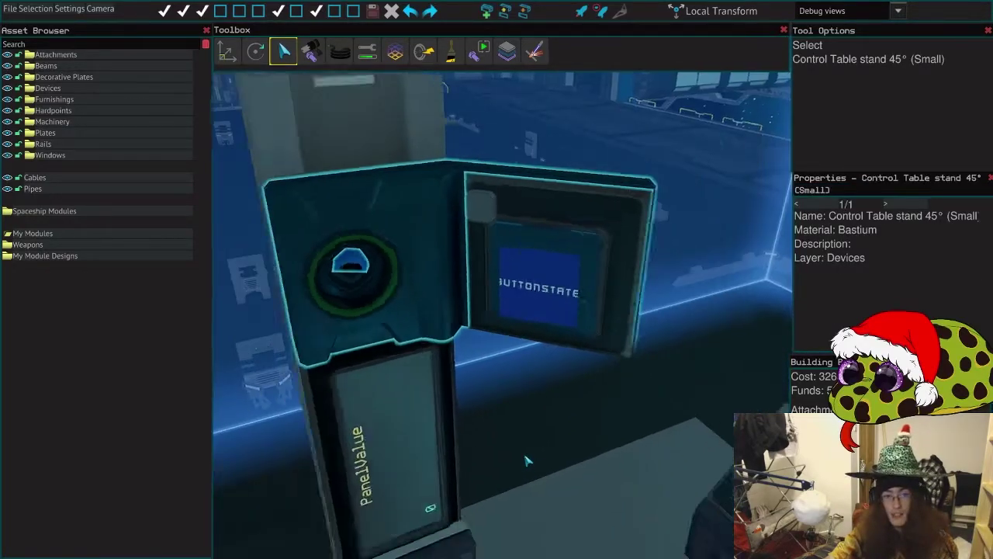
# Step: Preview the 24x72 cm and 48x72 cm Control Table Plates from the Devices Controls category next to the pillar
pyautogui.click(46, 88)
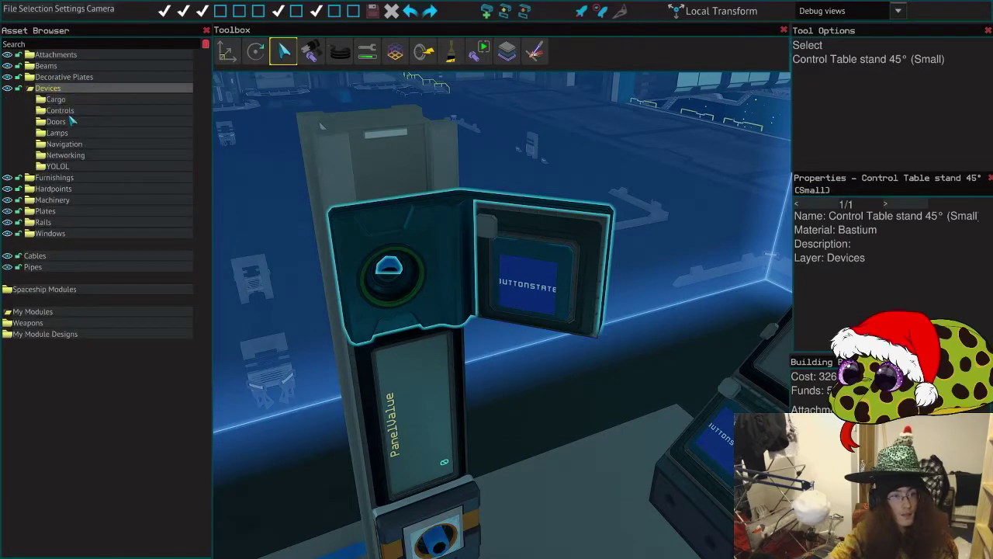
pyautogui.click(60, 110)
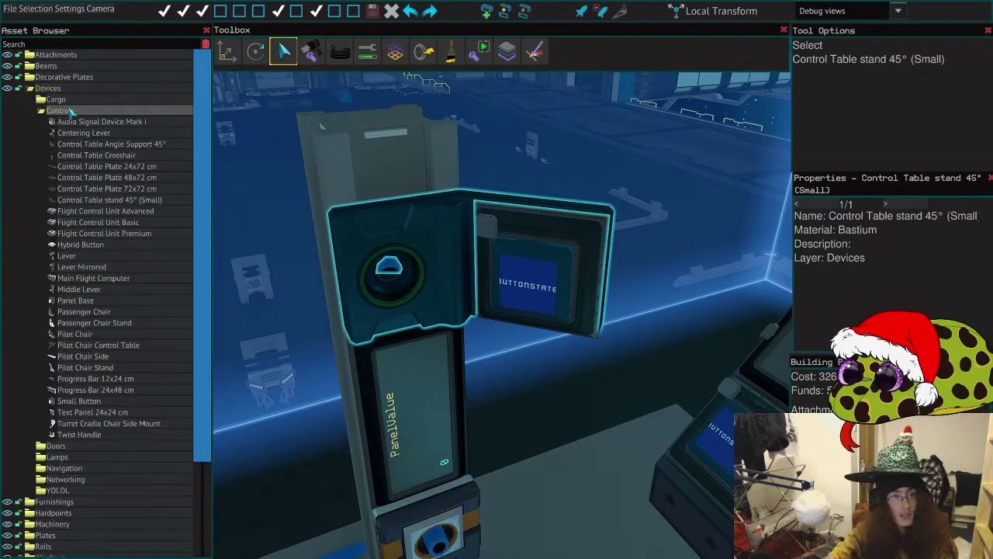
pyautogui.click(148, 167)
pyautogui.press('d')
pyautogui.press('s')
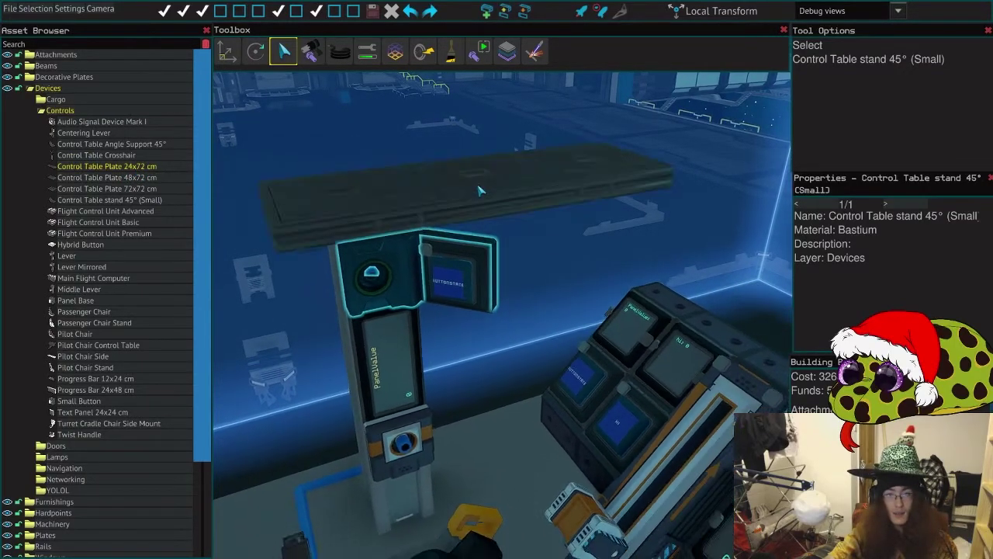
pyautogui.press('w')
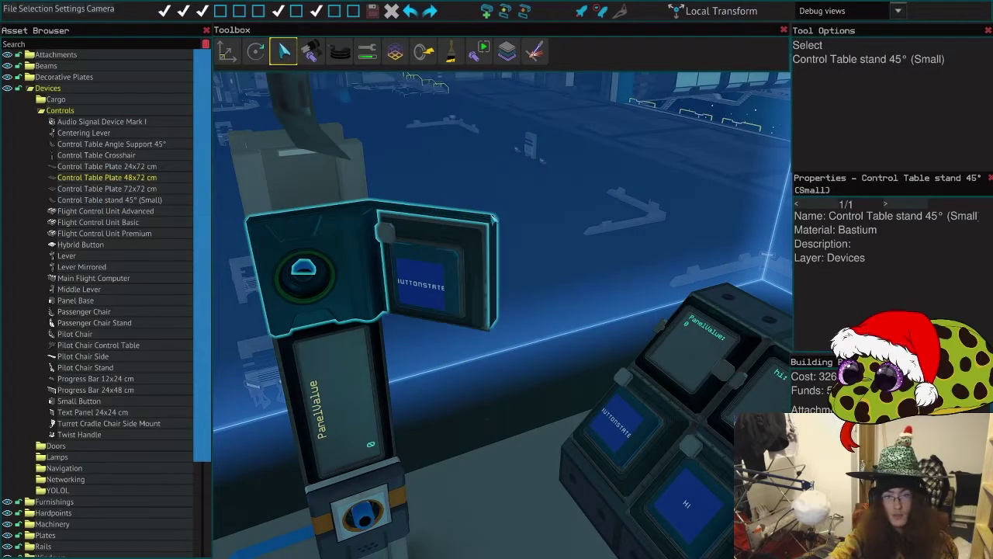
pyautogui.scroll(-1, 521, 257)
pyautogui.moveTo(542, 277); pyautogui.dragTo(577, 295)
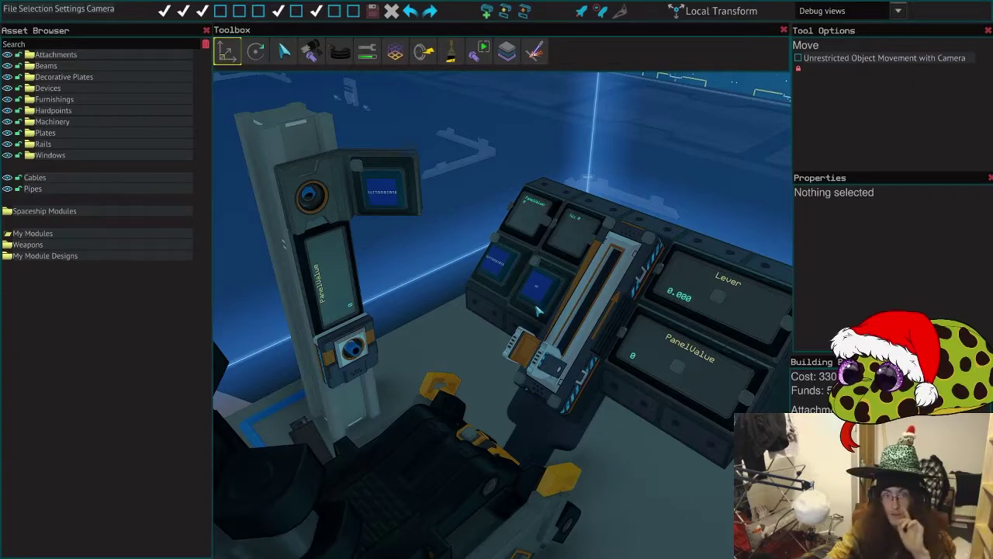
# Step: Compare the matching hi data fields of the console's hybrid button and the text panel above it, and clear the selection
pyautogui.click(542, 291)
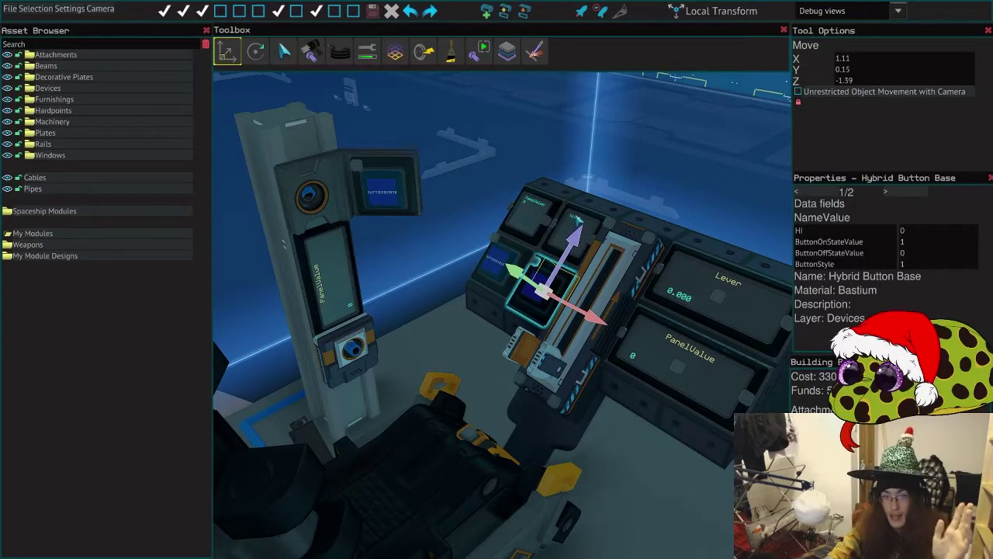
pyautogui.click(579, 211)
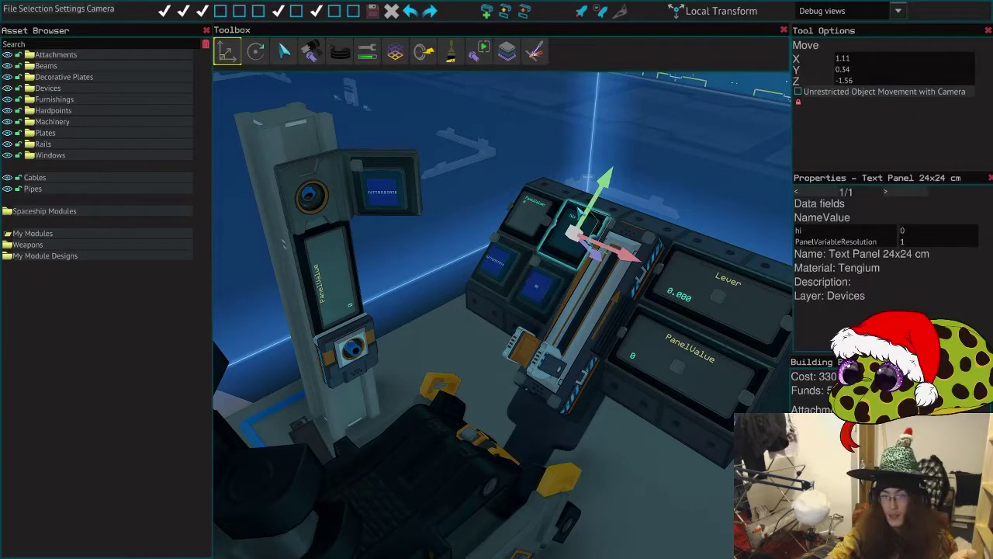
pyautogui.click(710, 184)
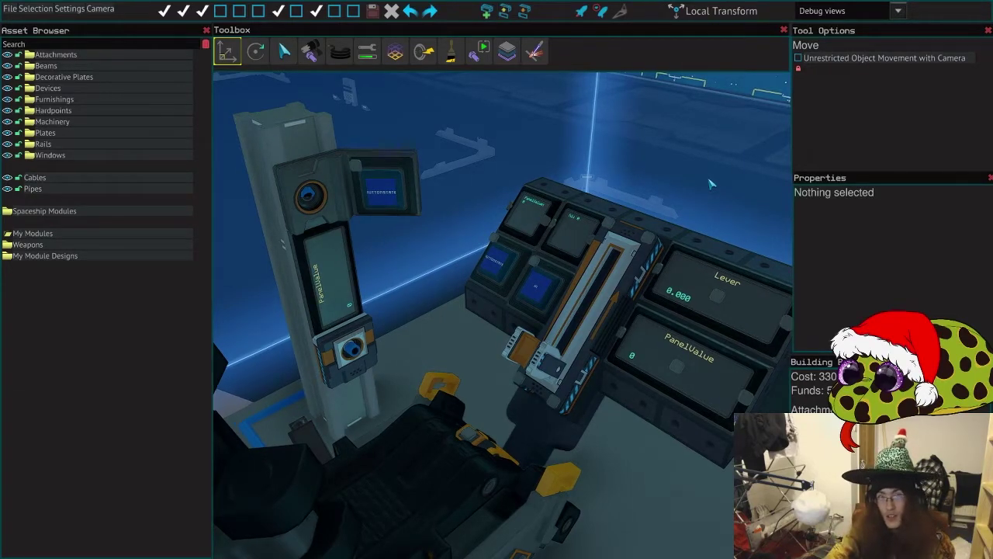
# Step: Select the Small Fuel Rod in the end of the fuel chamber and name its first data field Fuel
pyautogui.rightClick(711, 184)
pyautogui.rightClick(711, 183)
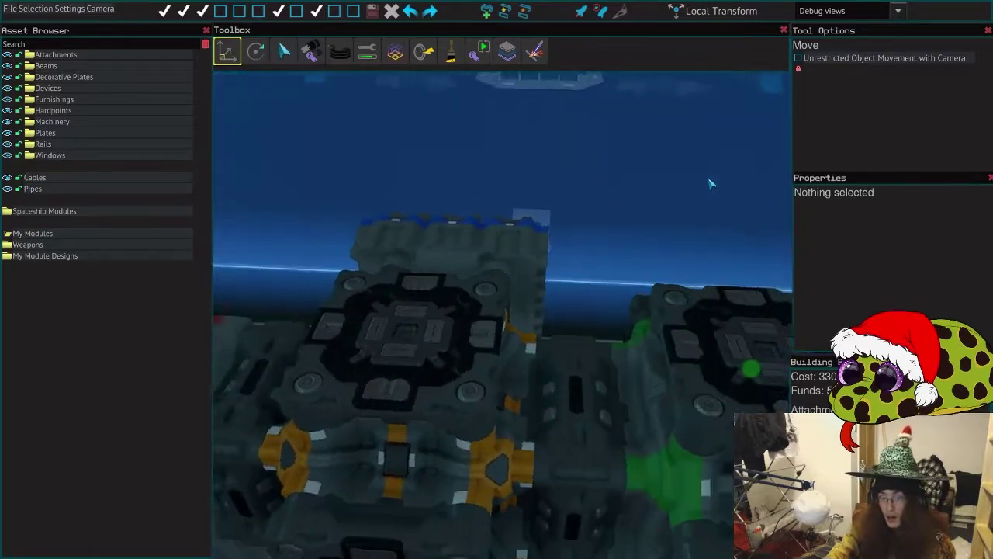
pyautogui.rightClick(711, 183)
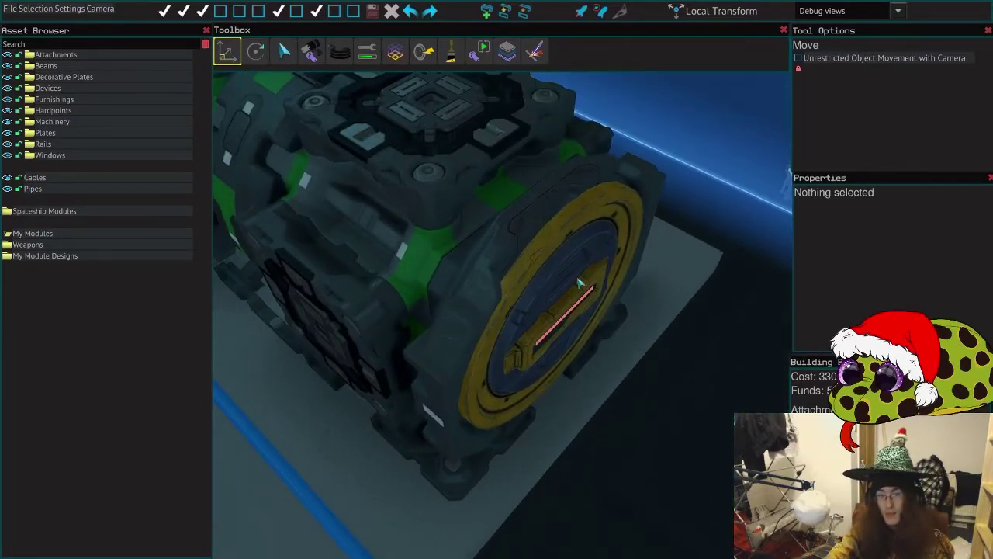
pyautogui.click(579, 283)
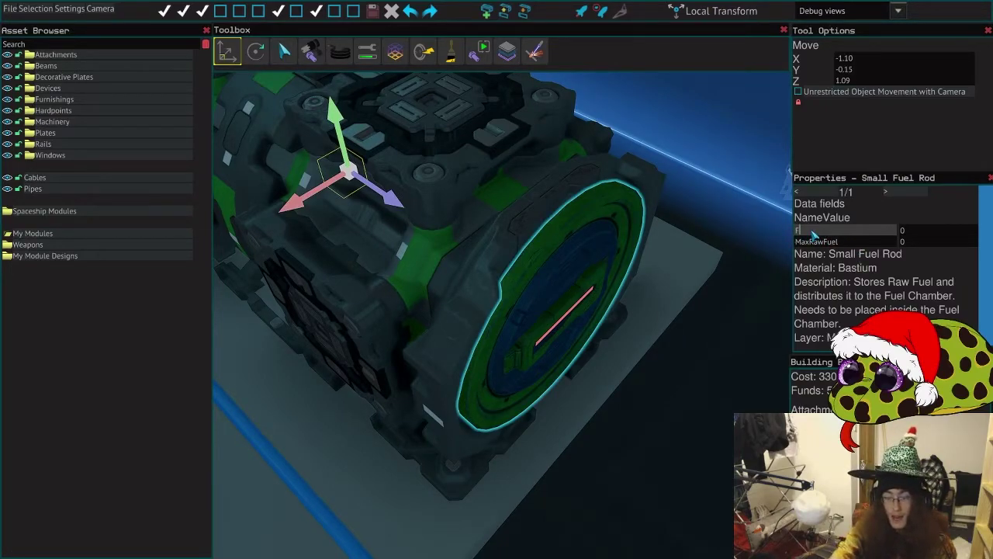
# Step: Rename the PanelValue data field of the pillar's vertical progress bar to Fuel
pyautogui.rightClick(702, 466)
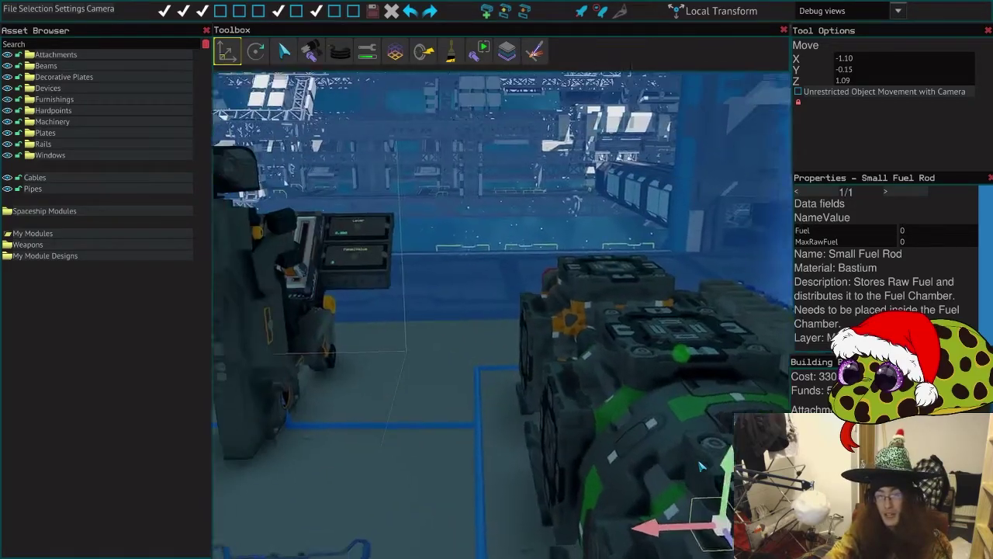
pyautogui.press('w')
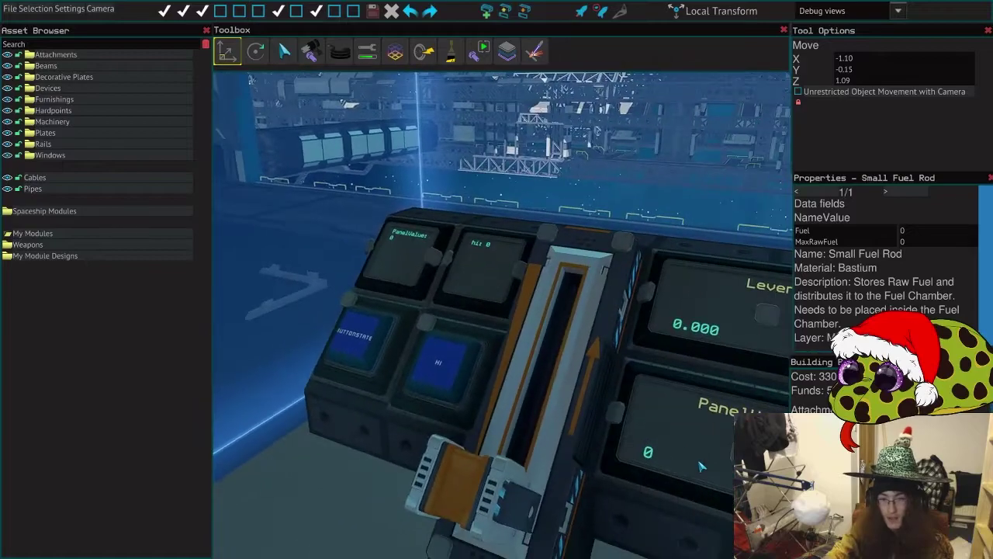
pyautogui.rightClick(587, 397)
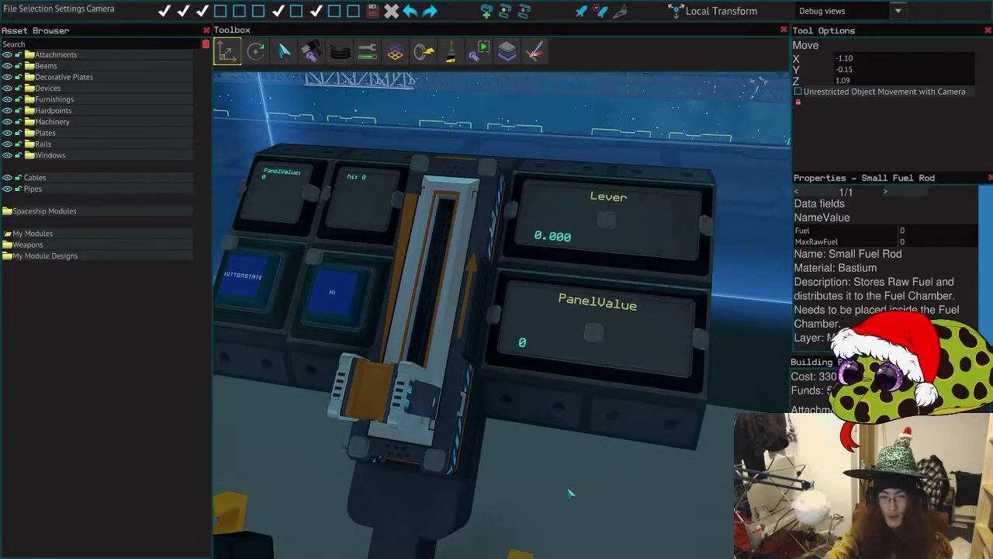
pyautogui.rightClick(620, 433)
pyautogui.press('w')
pyautogui.click(585, 367)
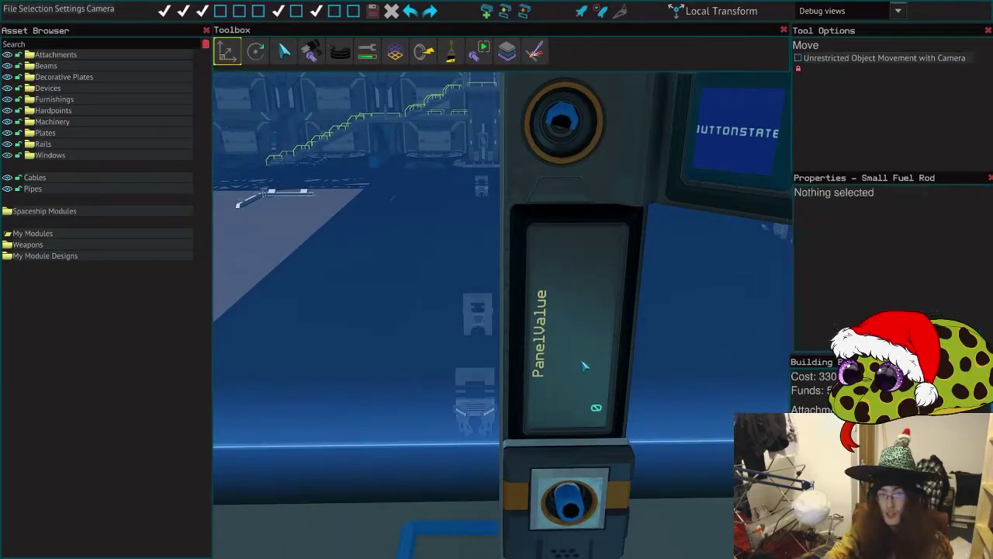
pyautogui.click(585, 366)
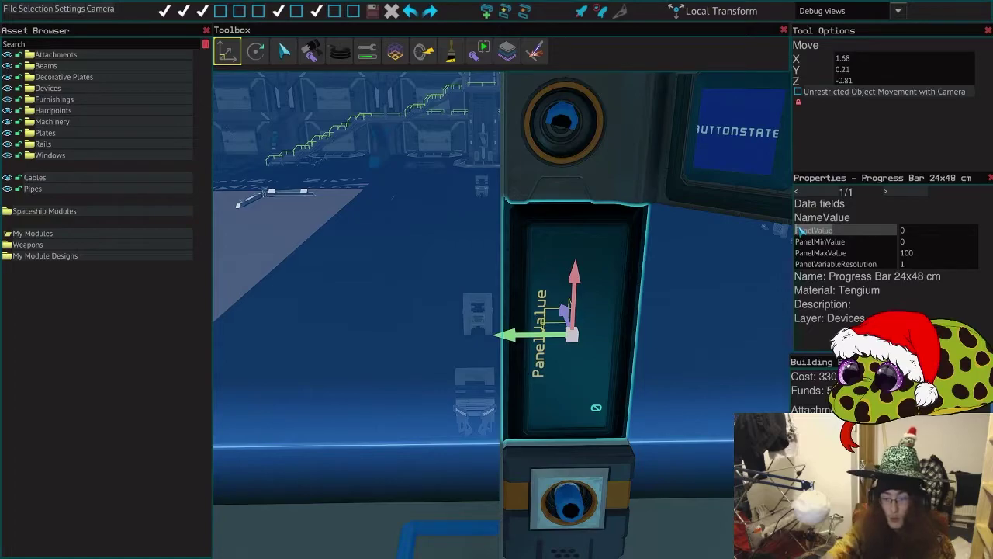
pyautogui.write('P')
pyautogui.press('Return')
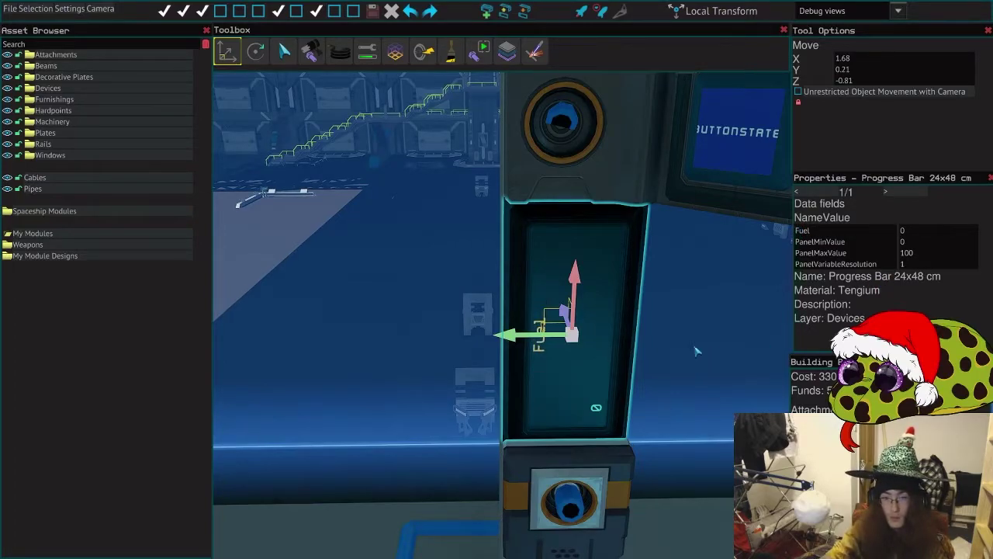
# Step: Check the Small Fuel Rod's data field names against the Fuel field of the pillar's progress bar
pyautogui.rightClick(665, 331)
pyautogui.press('s')
pyautogui.click(619, 295)
pyautogui.rightClick(618, 296)
pyautogui.press('w')
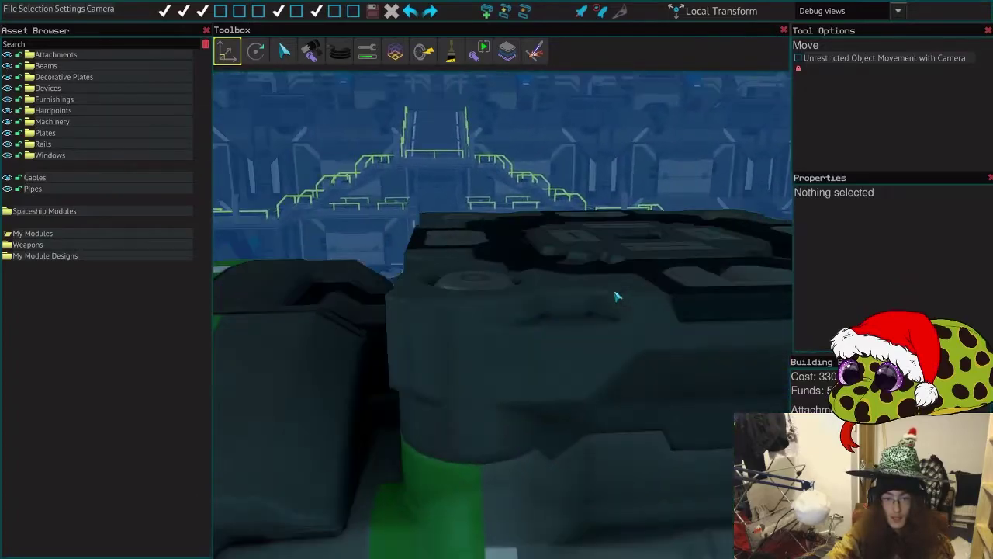
pyautogui.rightClick(617, 296)
pyautogui.press('s')
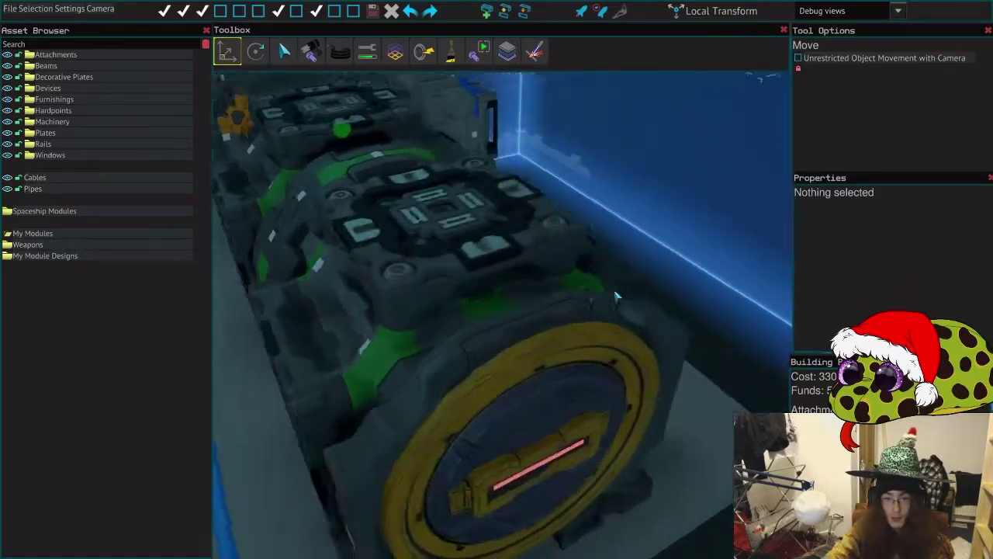
pyautogui.click(502, 419)
pyautogui.rightClick(611, 395)
pyautogui.press('w')
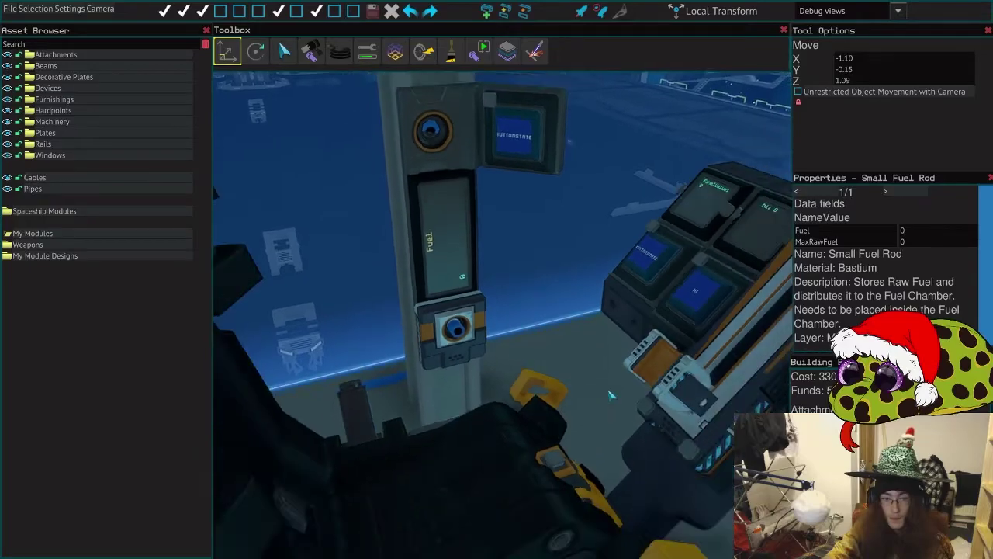
# Step: Check the pillar's Fuel progress bar from beside the chair in test mode, and return to the editor
pyautogui.press('F5')
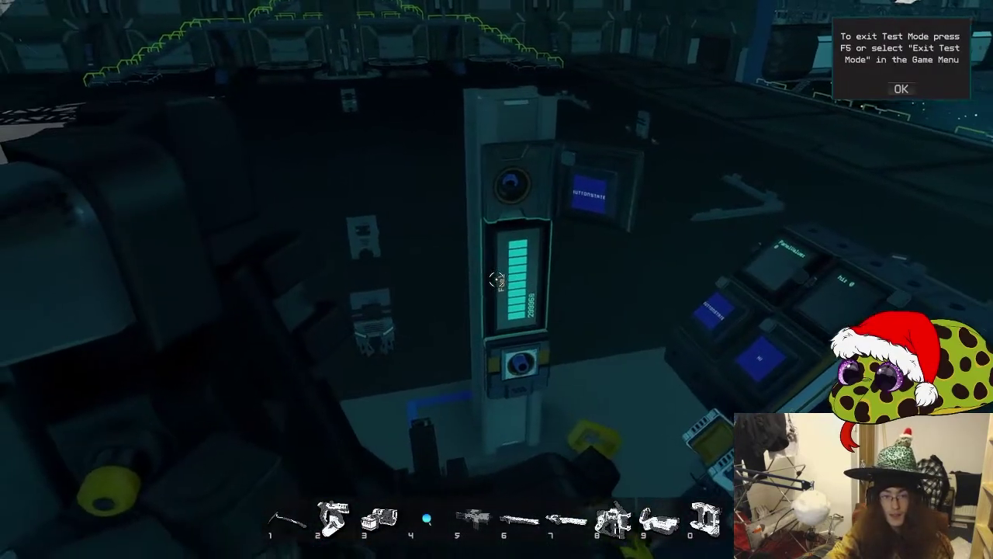
pyautogui.press('c')
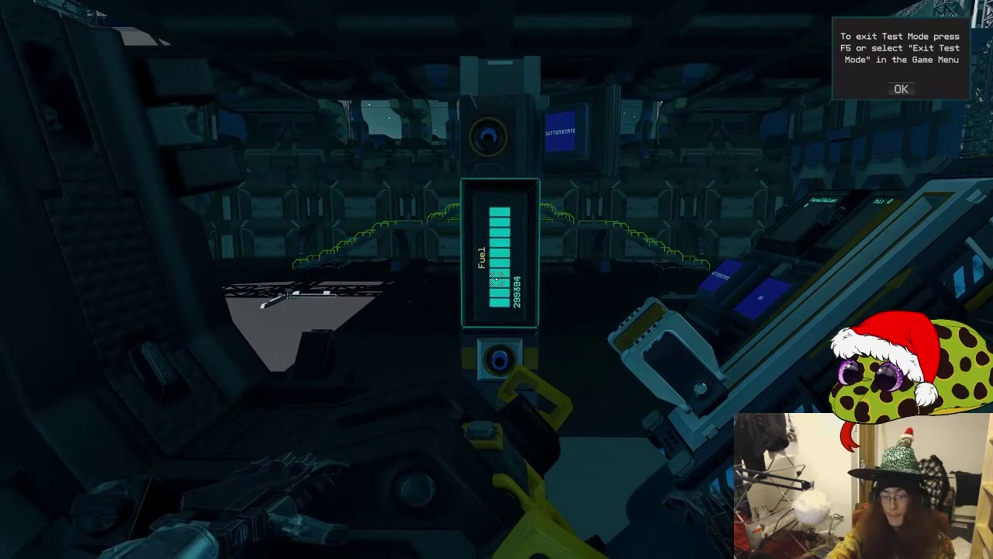
pyautogui.press('F5')
# Step: Compare the minimum and maximum fields of the console's Lever progress bar with those of the lever beside it
pyautogui.press('s')
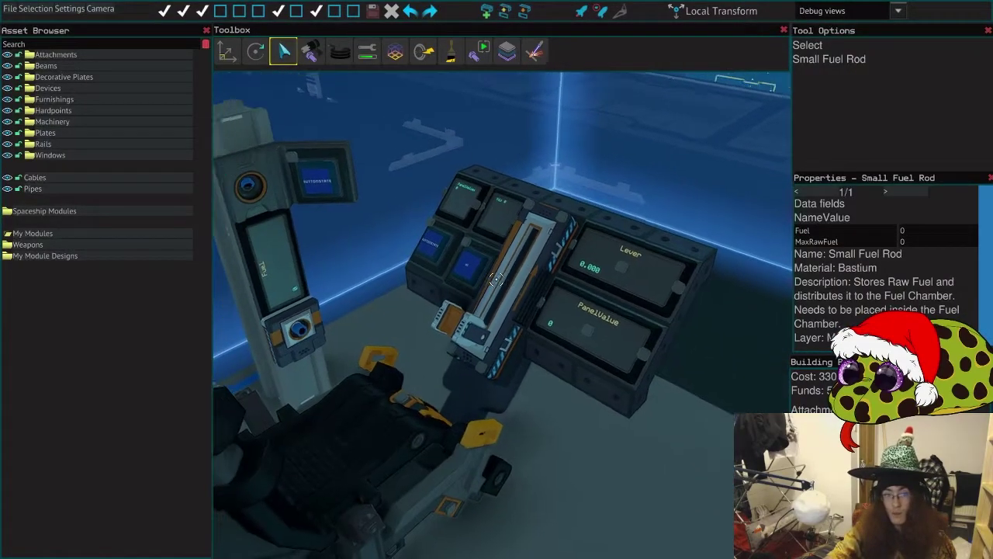
pyautogui.press('w')
pyautogui.press('space')
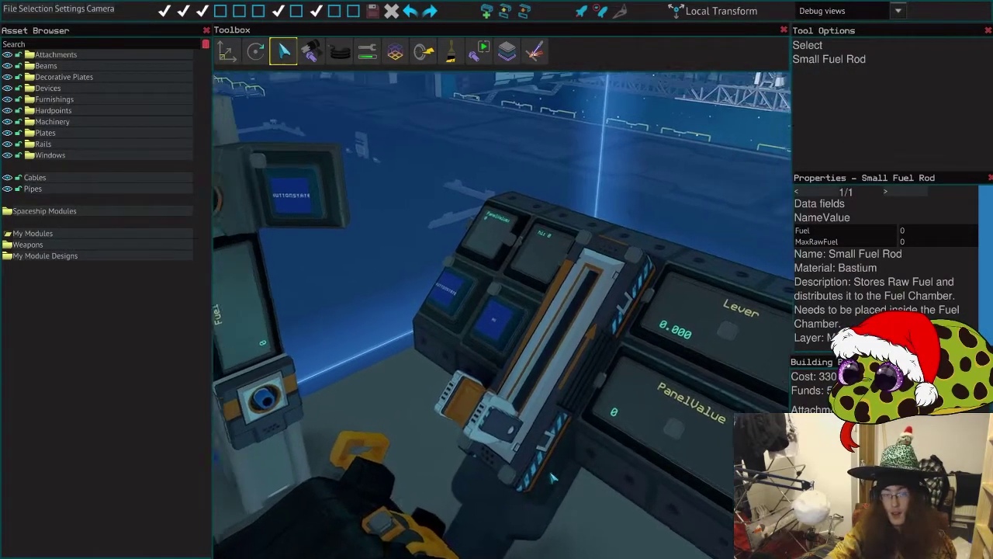
pyautogui.press('s')
pyautogui.press('w')
pyautogui.press('w')
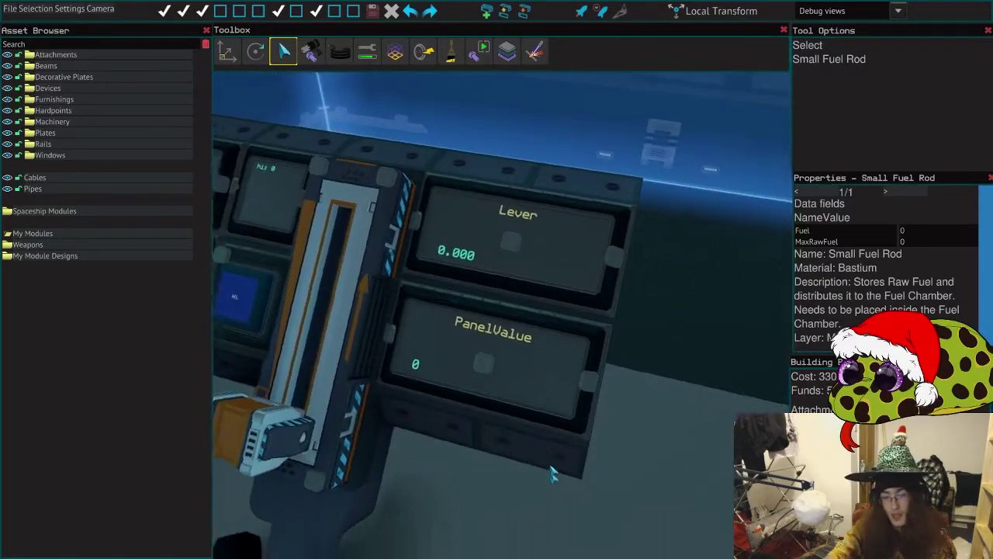
pyautogui.press('s')
pyautogui.click(546, 256)
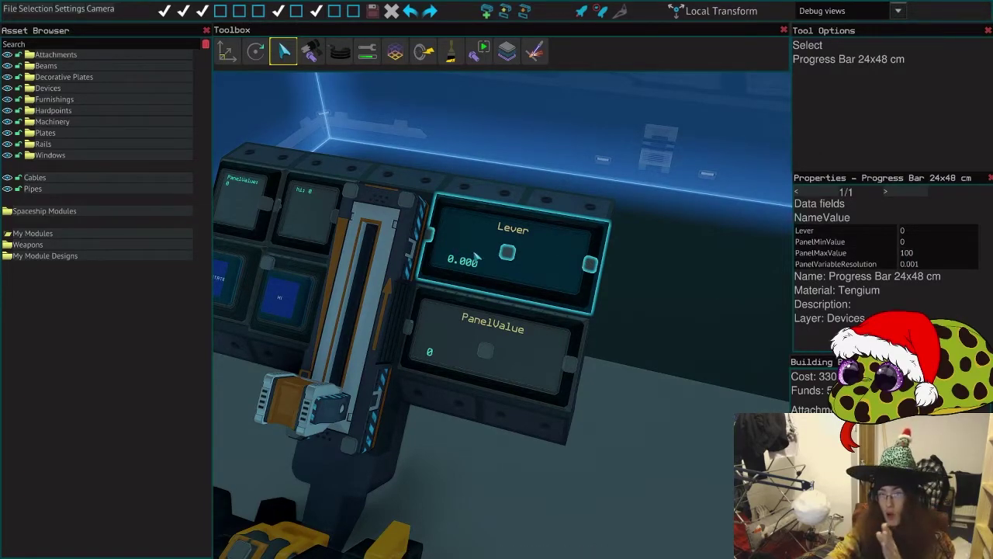
pyautogui.click(366, 314)
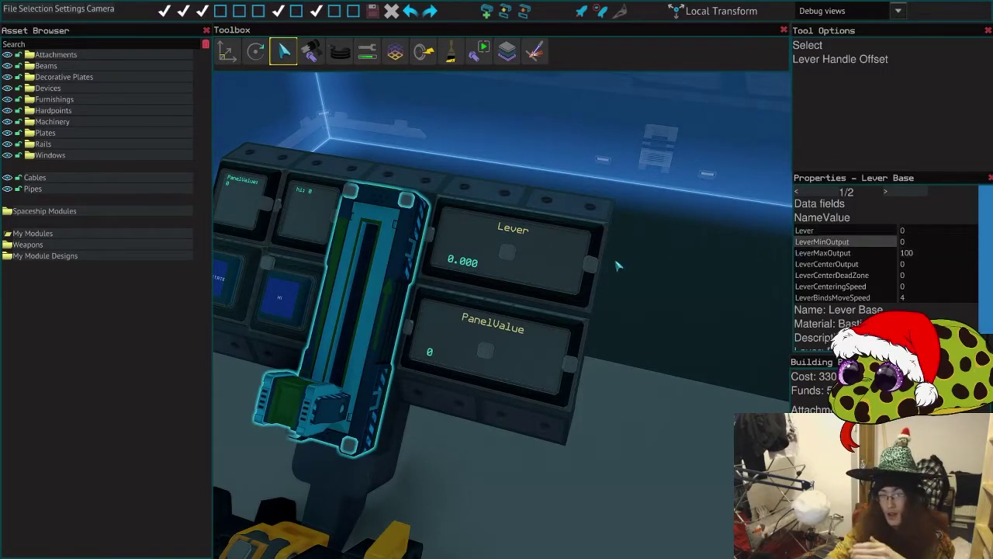
pyautogui.click(531, 270)
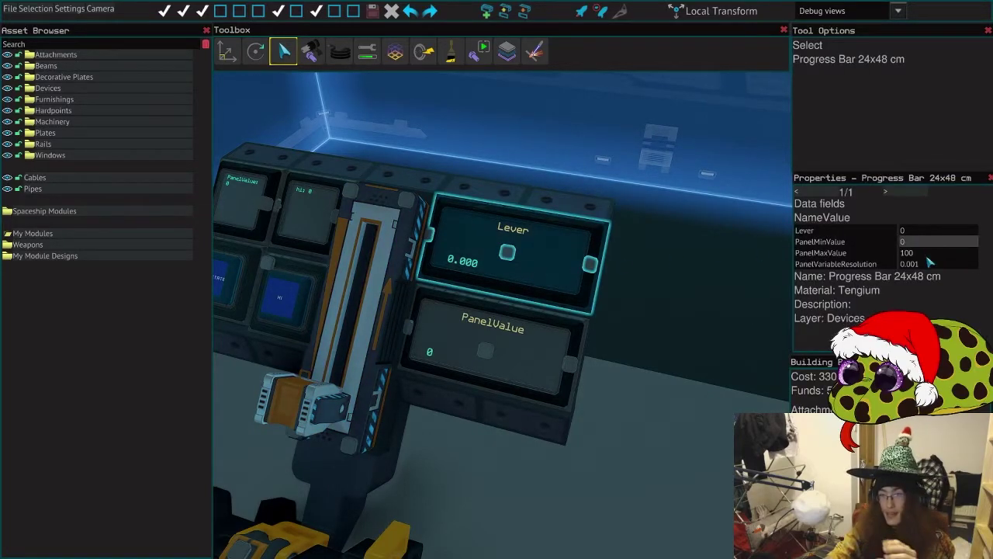
pyautogui.click(361, 375)
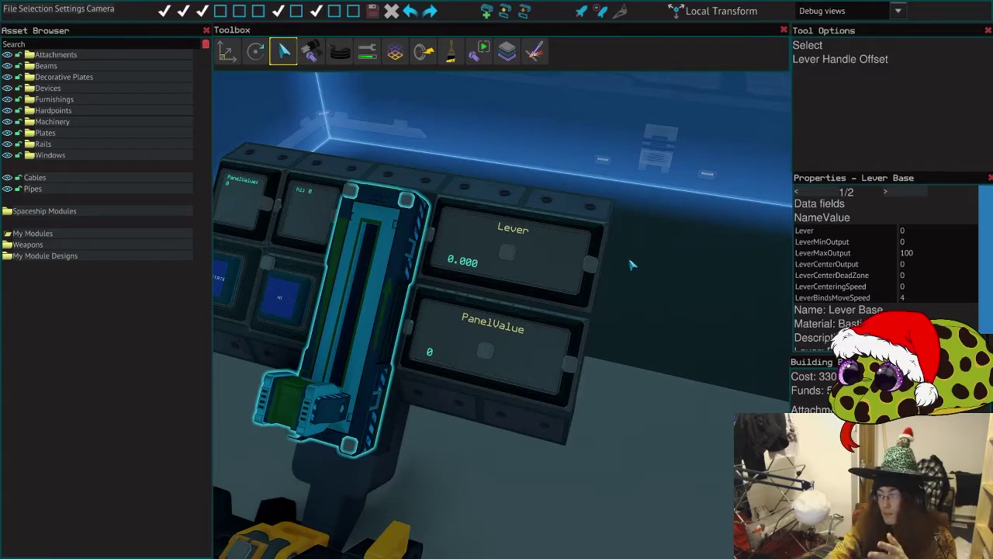
# Step: Set PanelMaxValue to 50 on the console's Lever progress bar
pyautogui.click(482, 269)
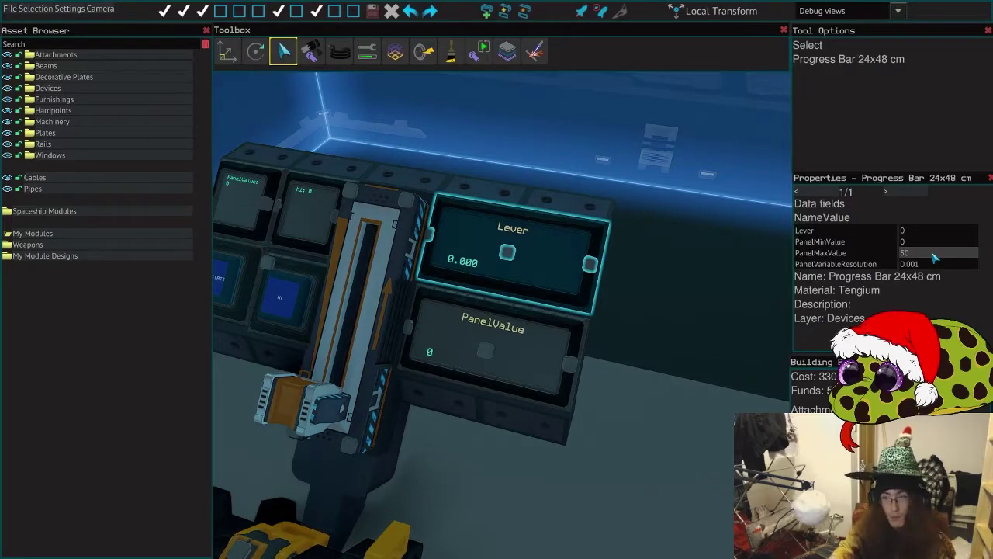
pyautogui.click(676, 194)
pyautogui.press('s')
# Step: Move the lever in test mode to watch its progress bar, look at the Fuel bar, and exit test mode
pyautogui.press('F5')
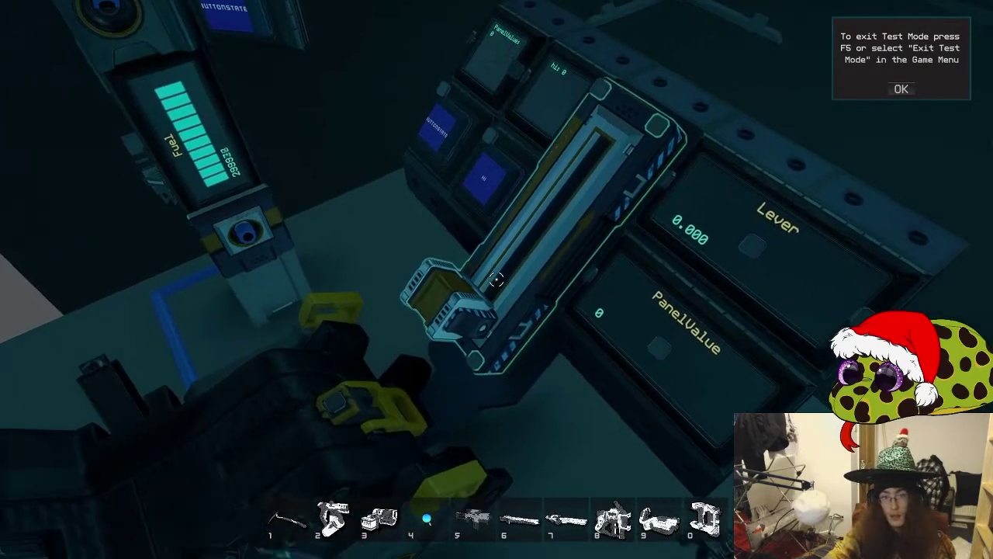
pyautogui.moveTo(497, 280); pyautogui.dragTo(496, 279)
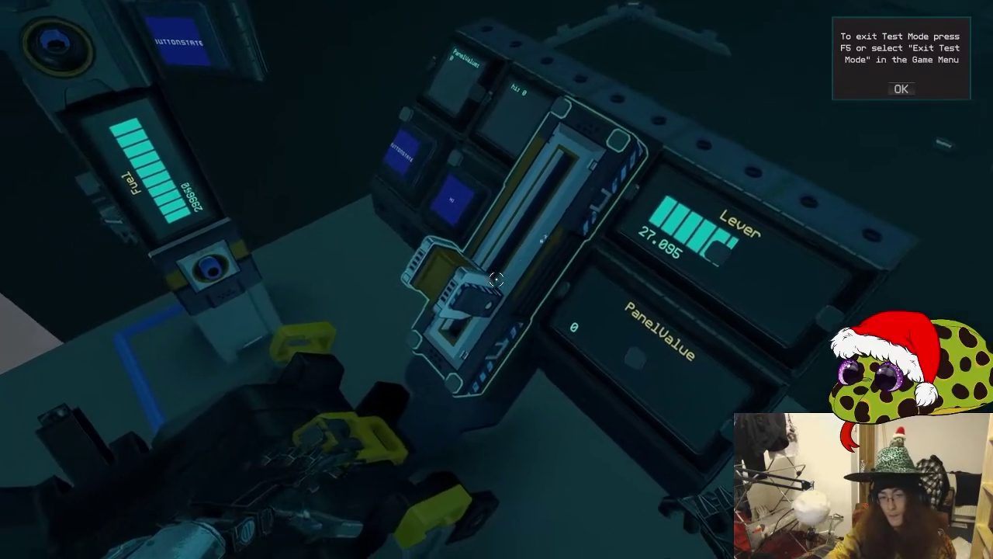
pyautogui.moveTo(497, 279); pyautogui.dragTo(496, 279)
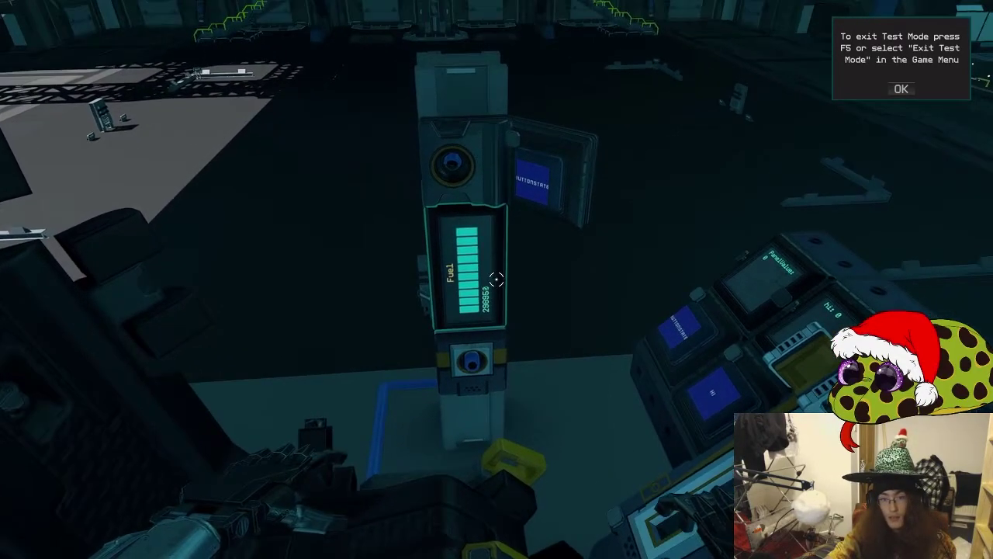
pyautogui.press('F5')
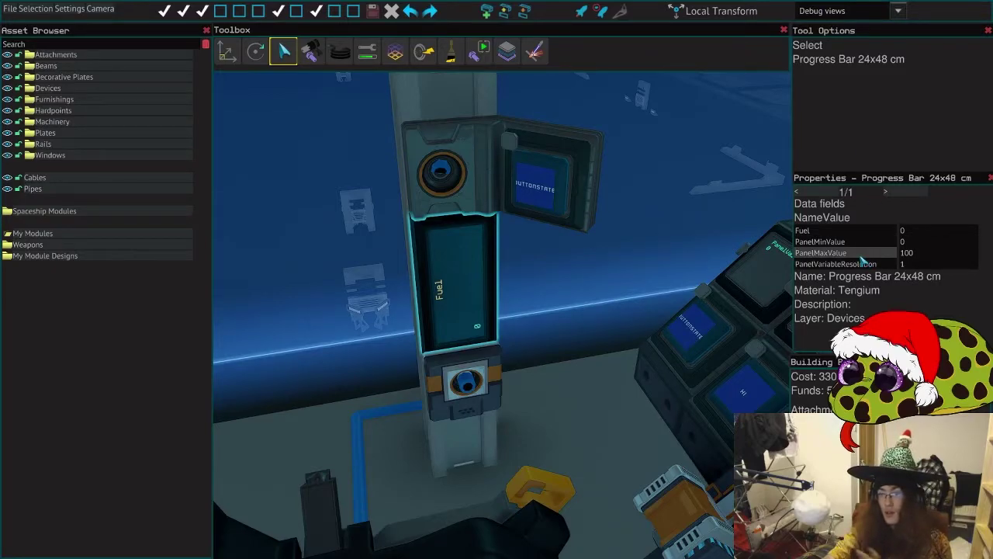
# Step: Set the pillar's Fuel progress bar PanelMaxValue to 300000 and check the bar up close in test mode
pyautogui.click(945, 257)
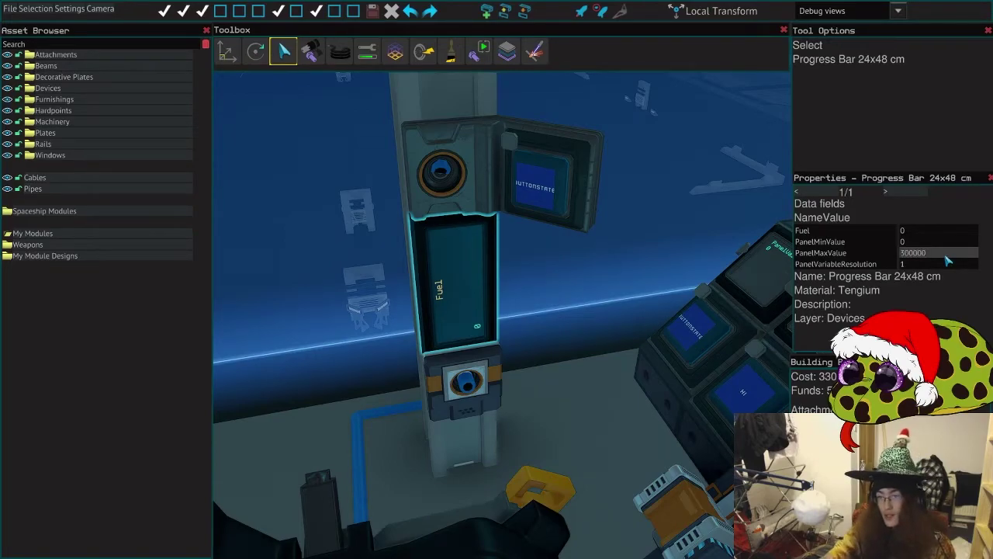
pyautogui.press('Return')
pyautogui.press('F5')
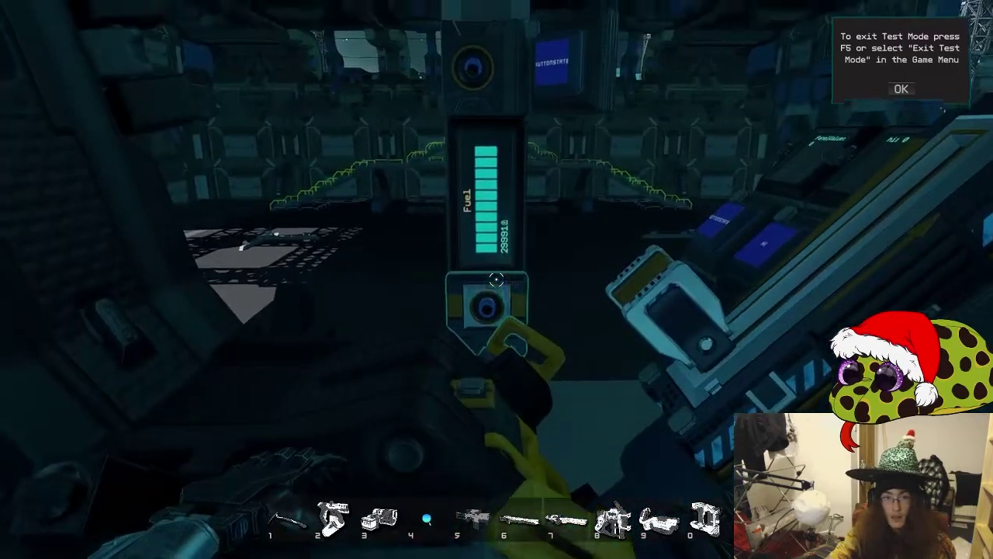
pyautogui.press('space')
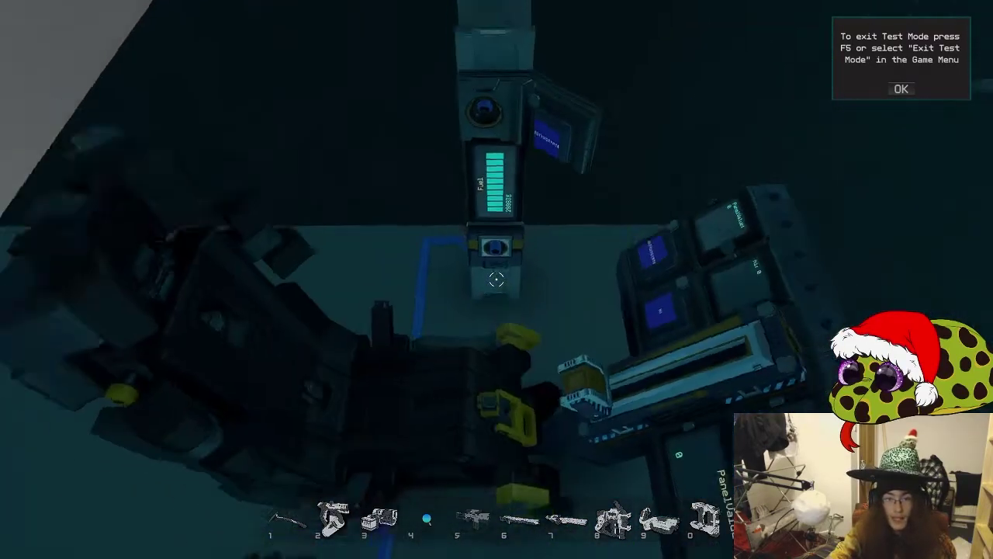
pyautogui.press('w')
pyautogui.scroll(5, 496, 279)
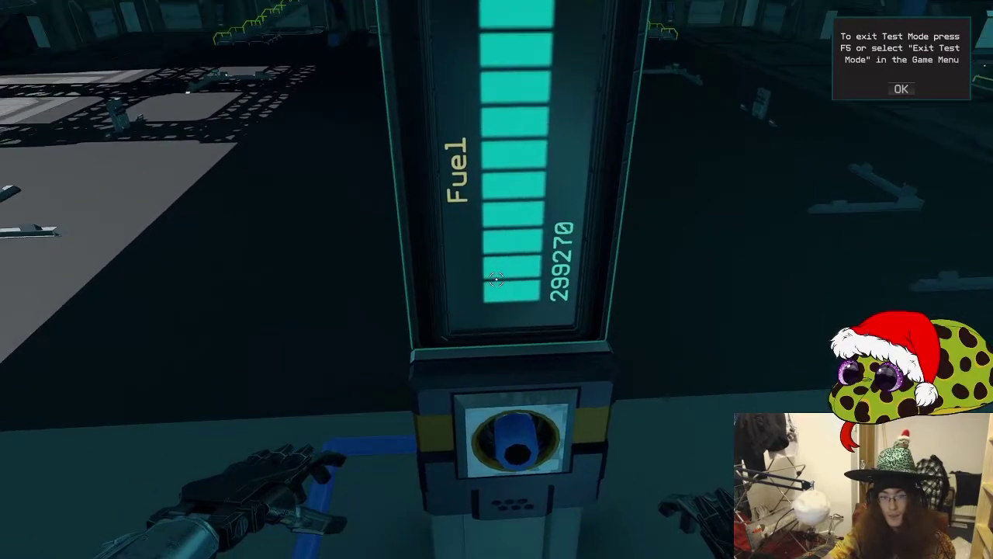
pyautogui.press('F5')
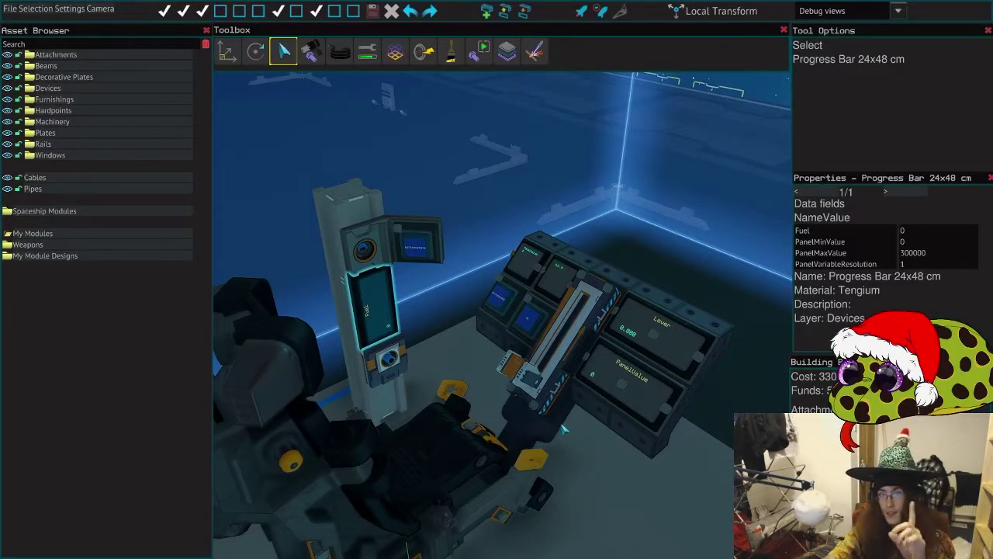
# Step: Select the console lever and examine its minimum, maximum and center output data fields
pyautogui.click(538, 381)
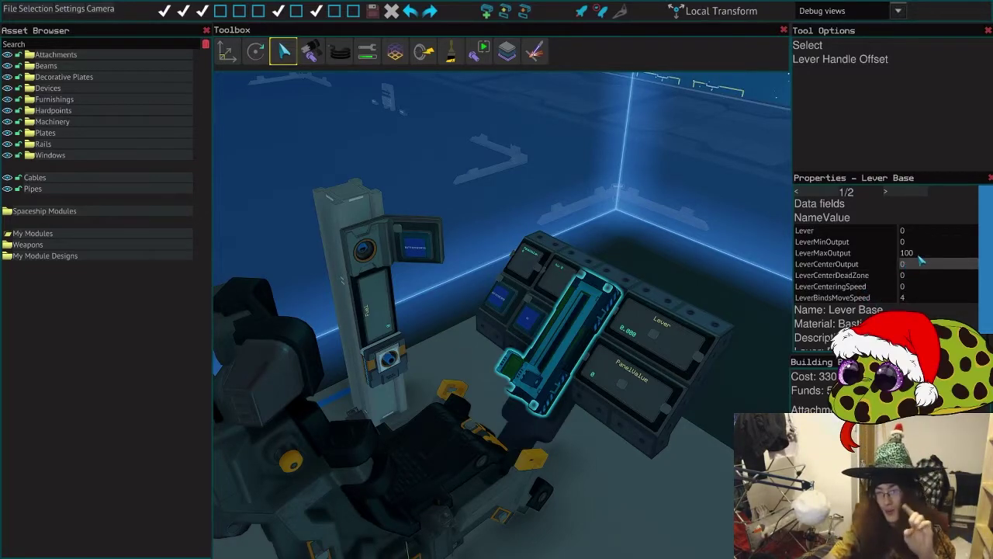
pyautogui.scroll(-1, 587, 492)
pyautogui.scroll(4, 588, 492)
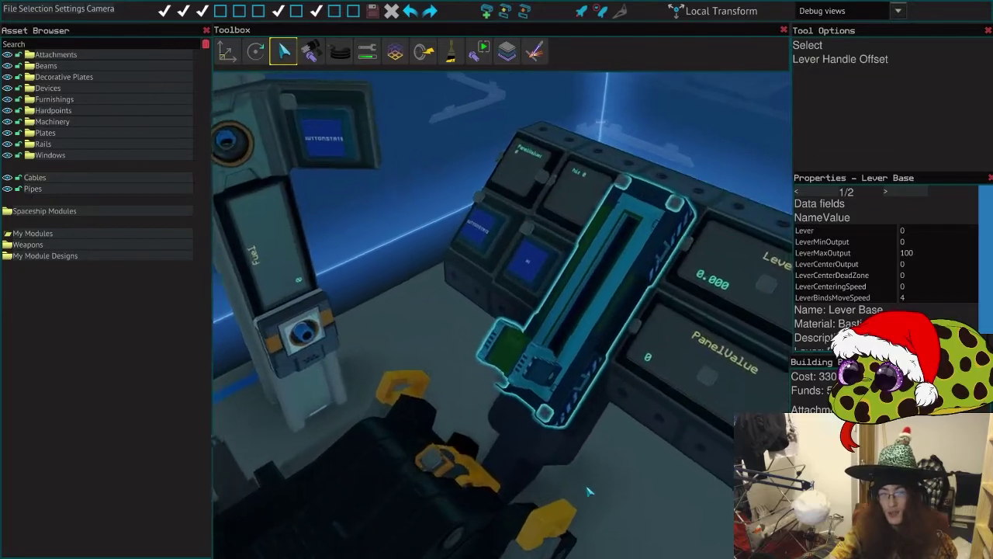
pyautogui.scroll(-1, 587, 492)
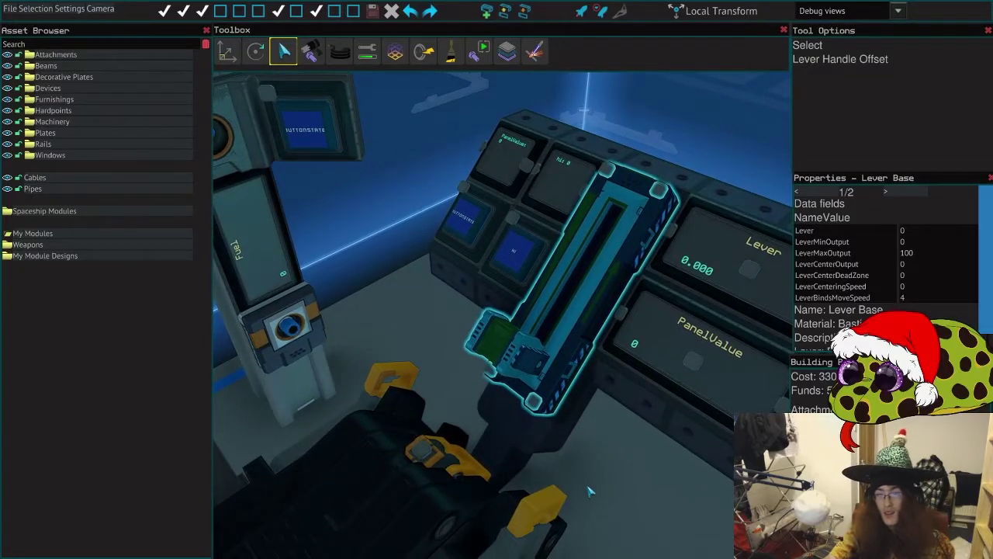
pyautogui.scroll(-1, 590, 490)
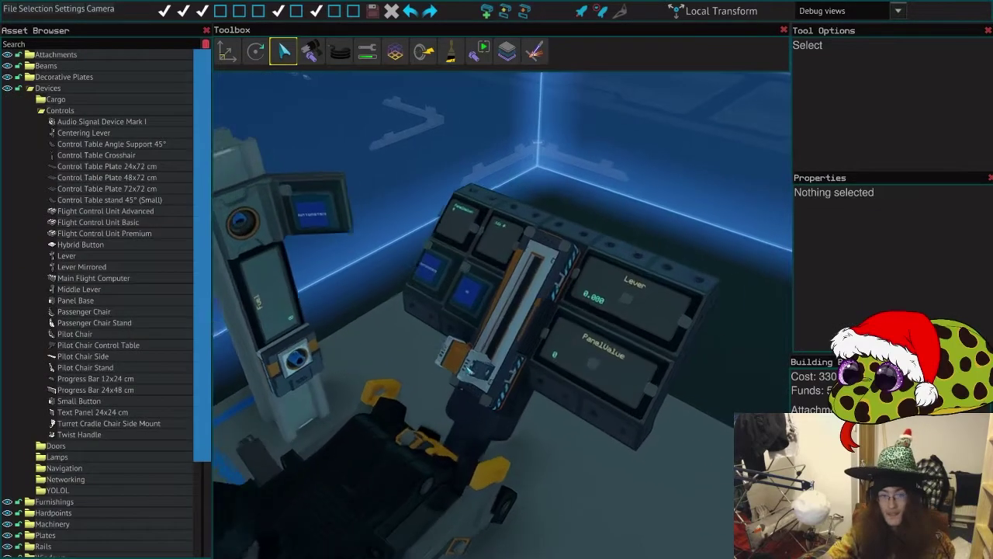
# Step: Select the console lever and set its LeverMinOutput to -100
pyautogui.scroll(3, 500, 376)
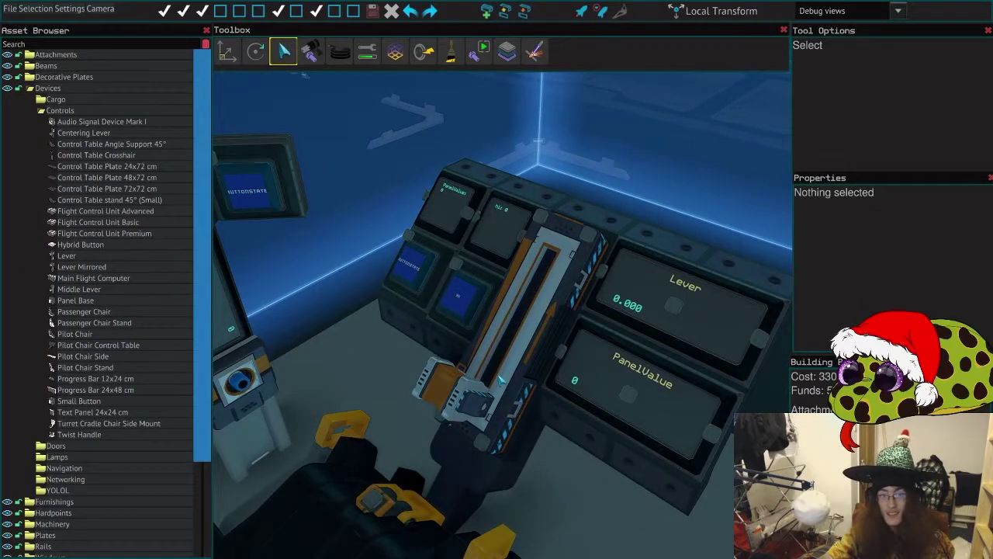
pyautogui.click(499, 375)
pyautogui.click(908, 242)
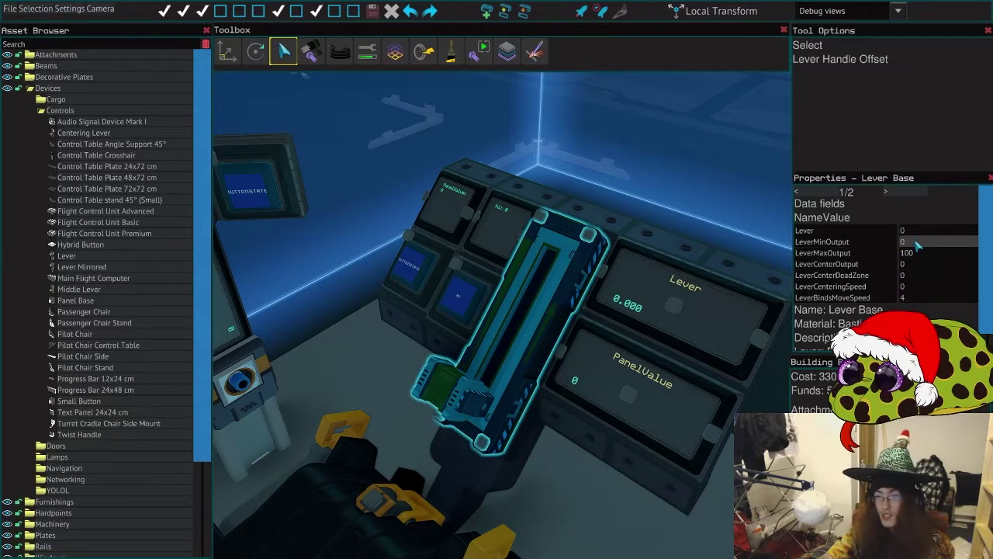
pyautogui.write('-100')
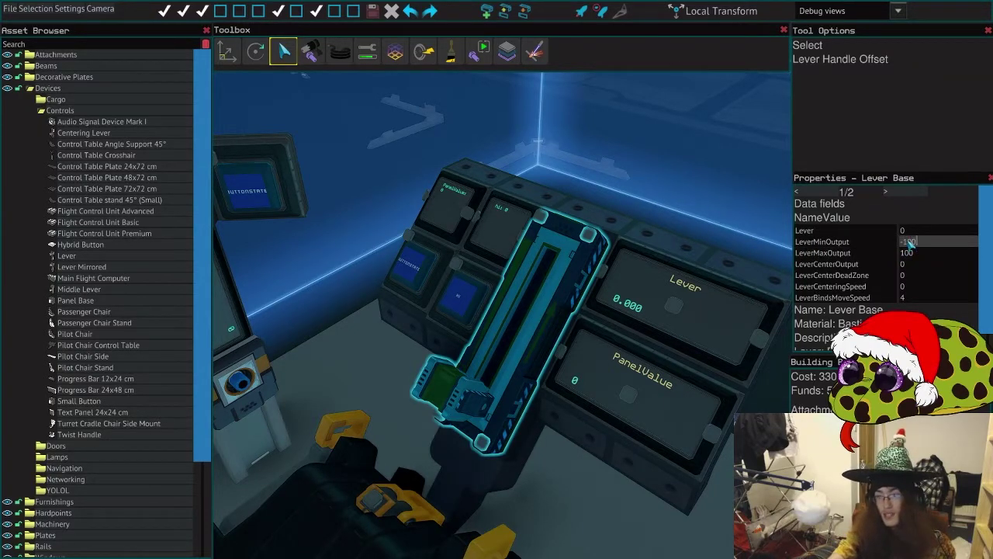
pyautogui.press('Return')
# Step: Try the lever's negative-to-positive output range in test mode and exit test mode
pyautogui.scroll(-3, 752, 165)
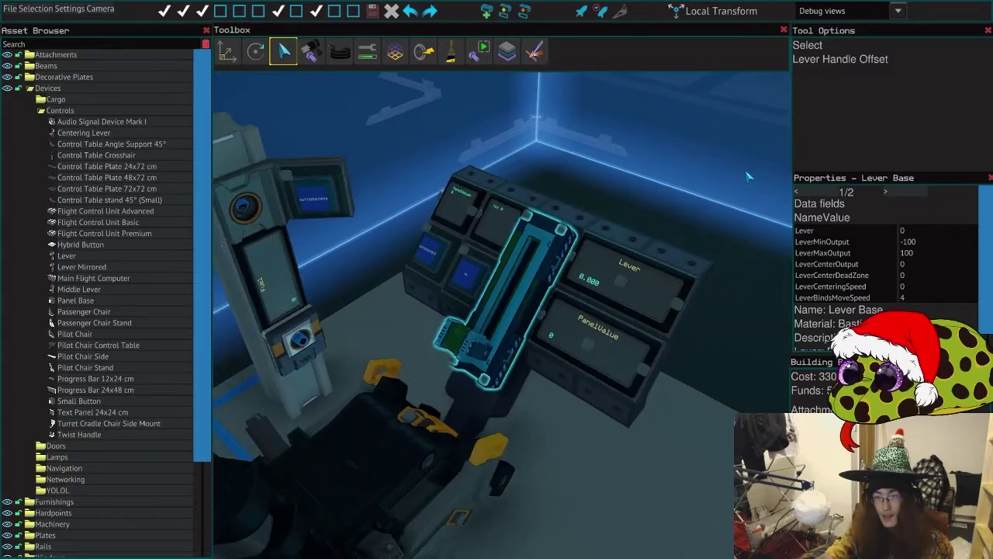
pyautogui.press('F5')
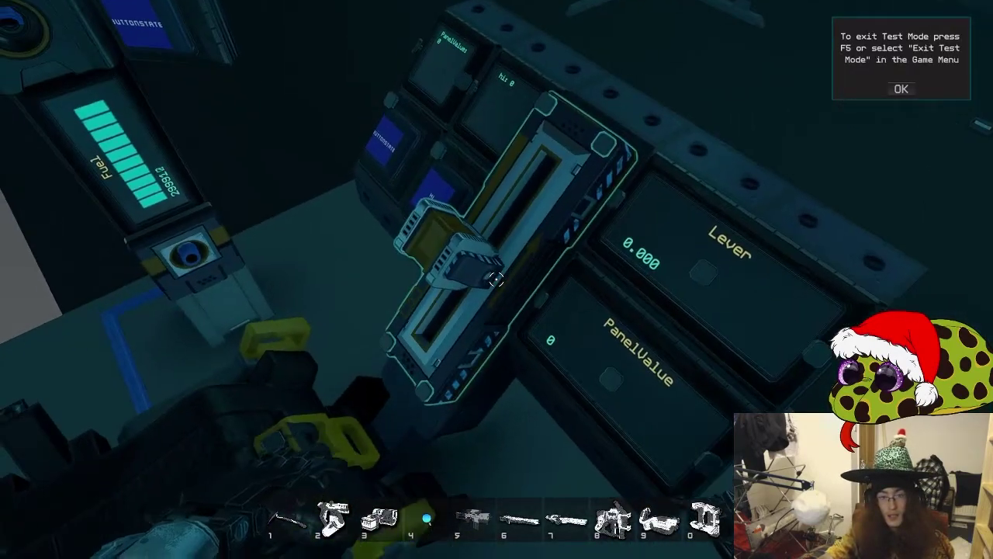
pyautogui.moveTo(496, 280); pyautogui.dragTo(497, 280)
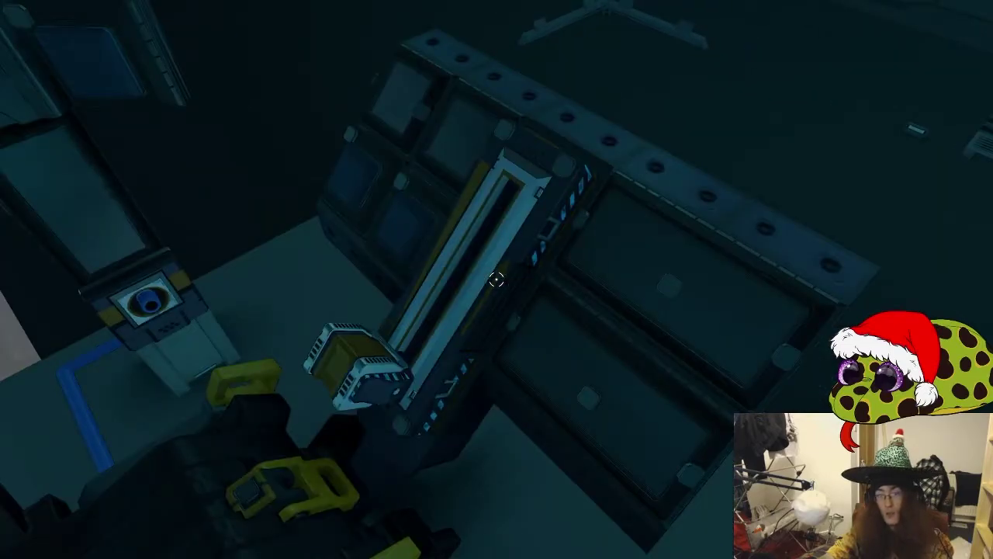
pyautogui.press('F5')
# Step: Set the console lever's LeverCenteringSpeed to 4, keeping LeverMinOutput at -100
pyautogui.click(948, 286)
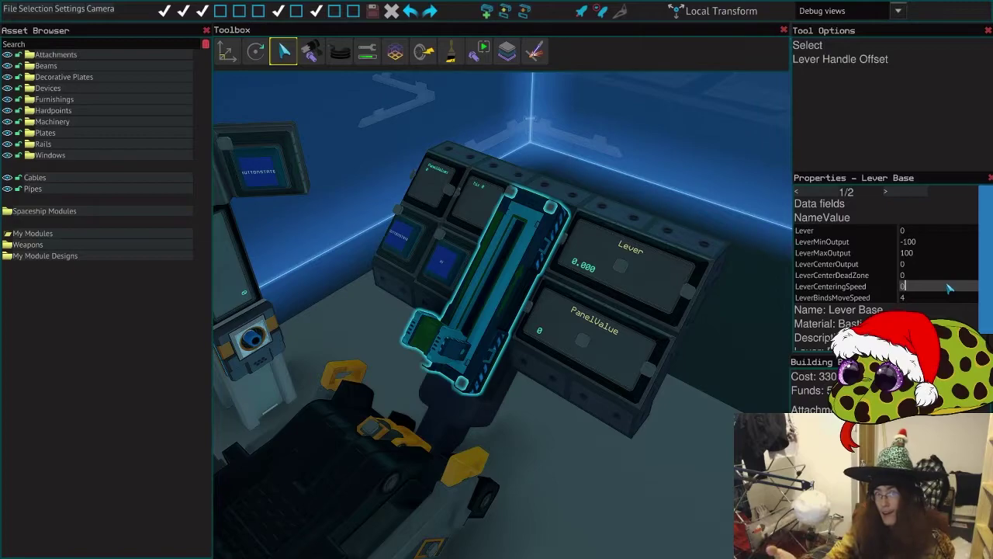
pyautogui.press('BackSpace')
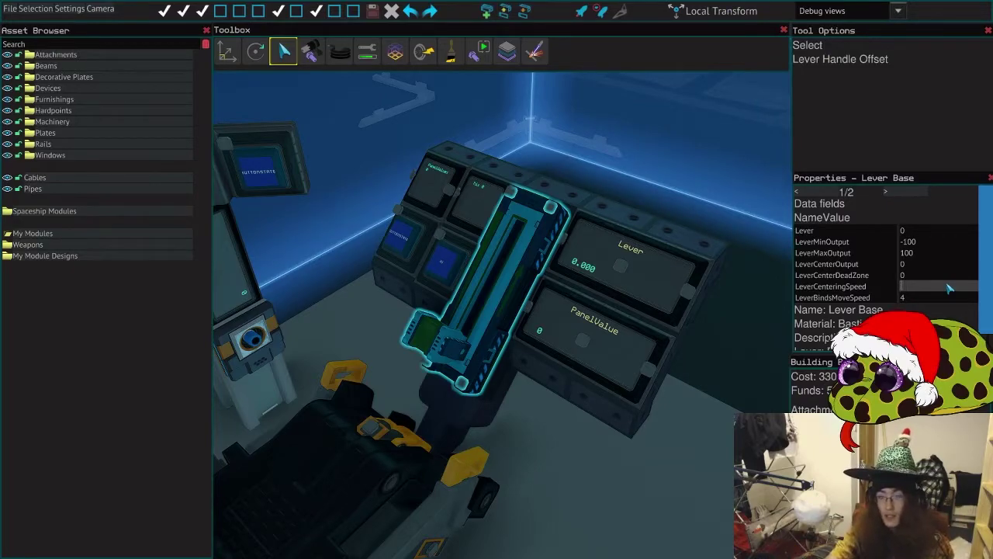
pyautogui.write('4')
pyautogui.click(929, 255)
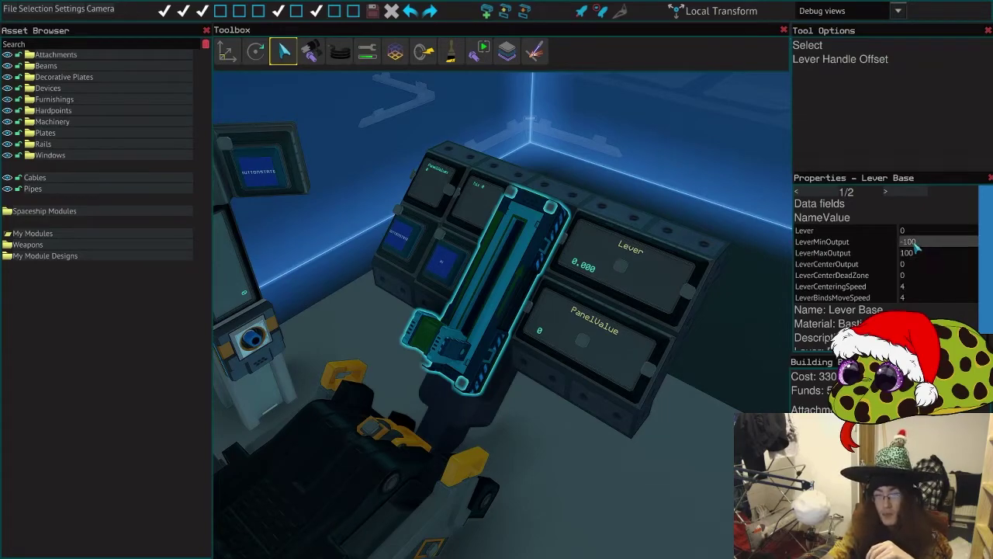
pyautogui.click(914, 242)
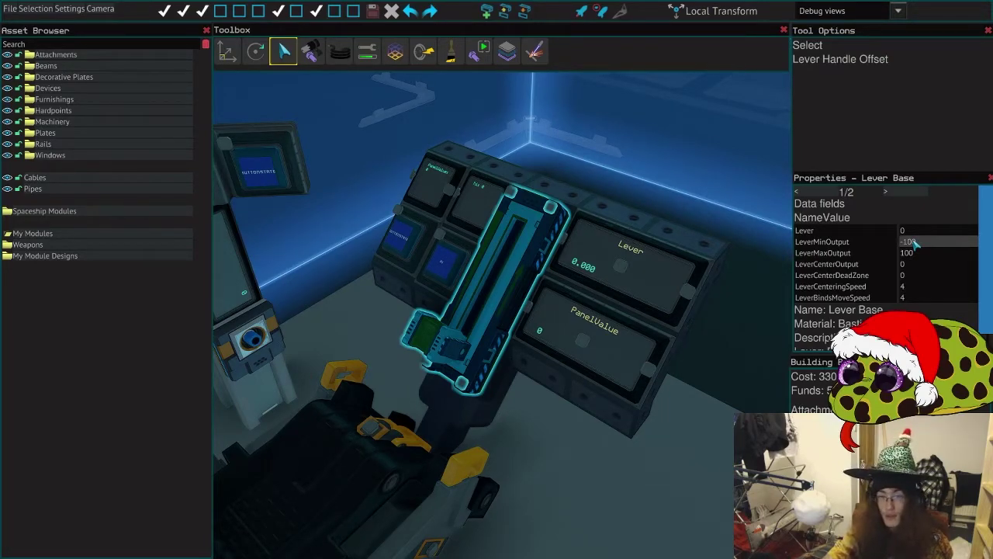
pyautogui.press('Return')
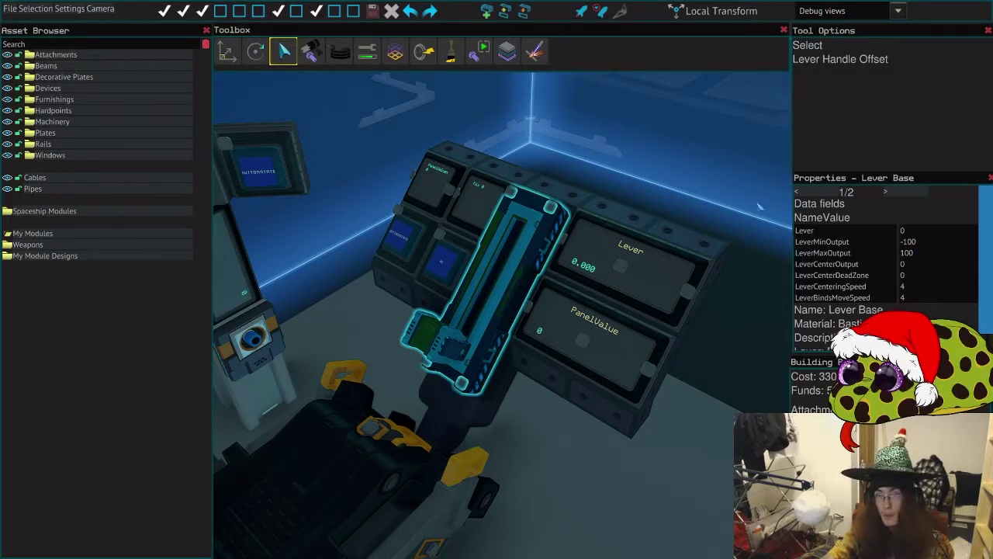
# Step: Try a LeverMaxOutput of 1000 on the console lever and restore it to 100
pyautogui.click(945, 255)
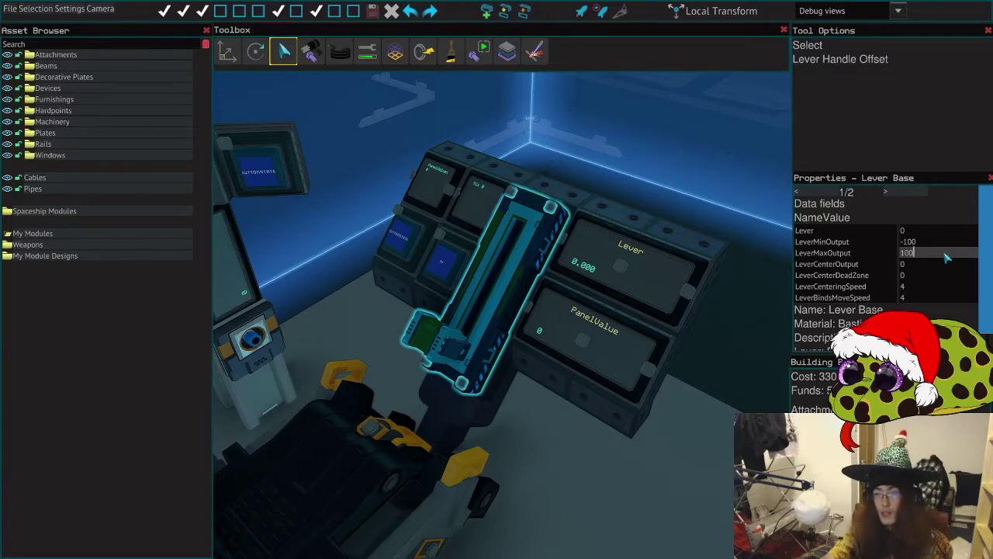
pyautogui.write('0')
pyautogui.press('Return')
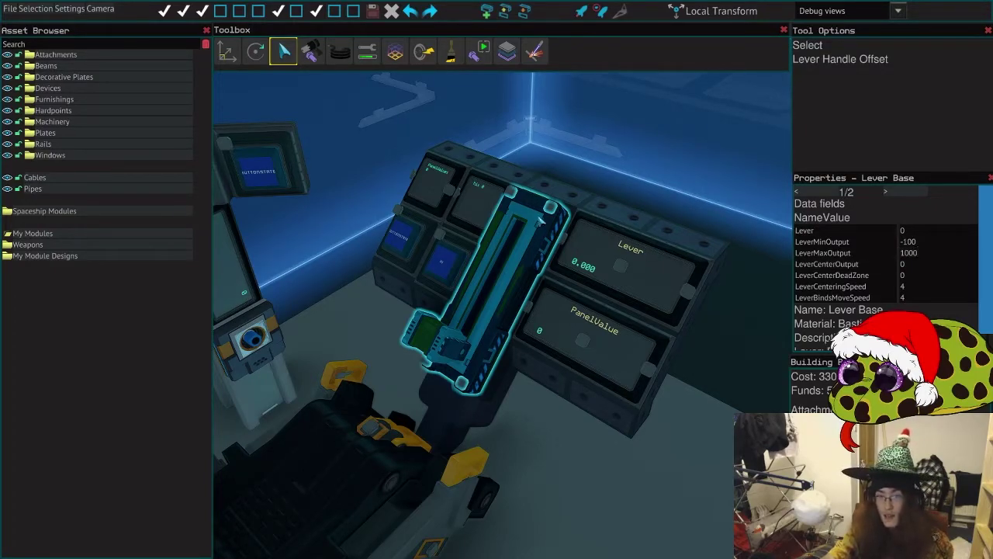
pyautogui.click(936, 254)
pyautogui.press('BackSpace')
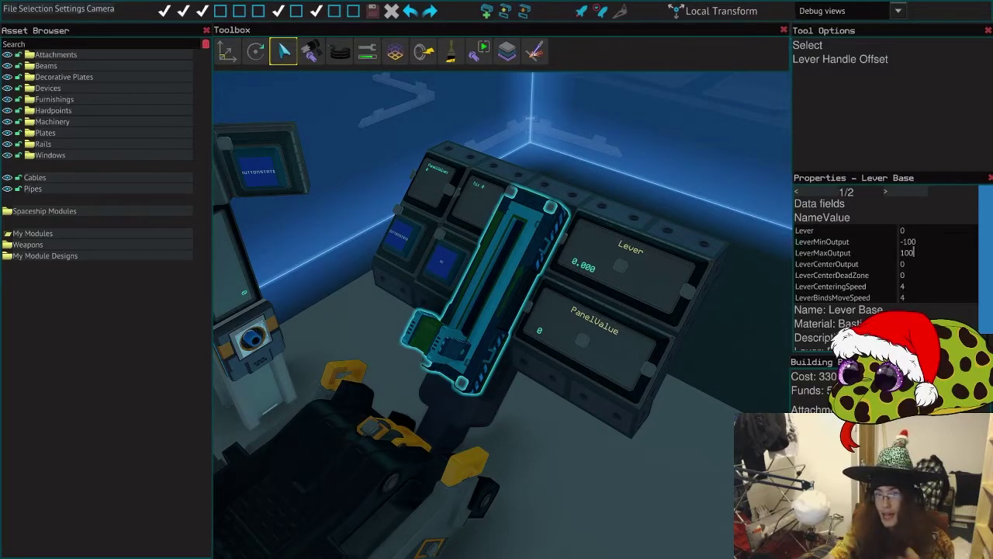
# Step: Check the lever's self-centering on the console in test mode and return to the editor
pyautogui.press('F5')
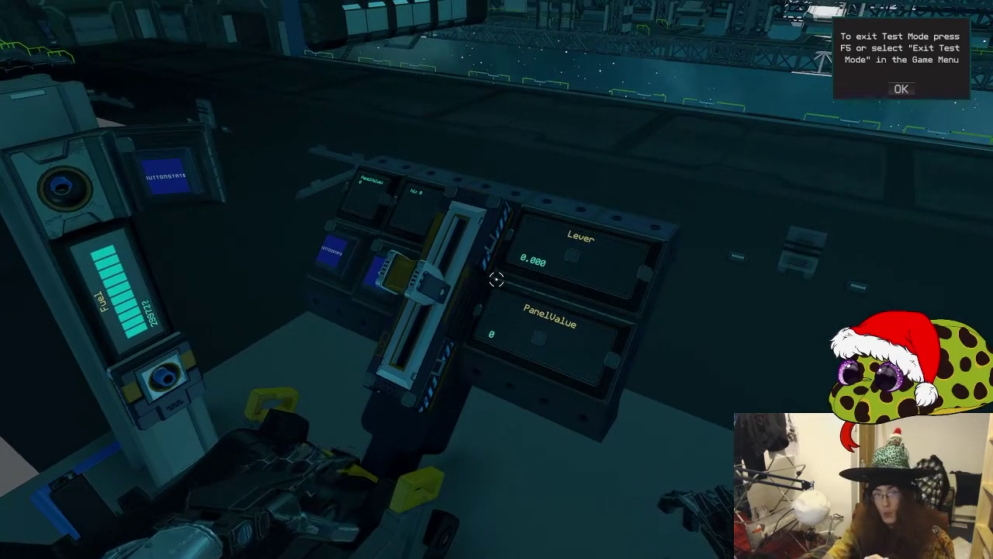
pyautogui.press('F5')
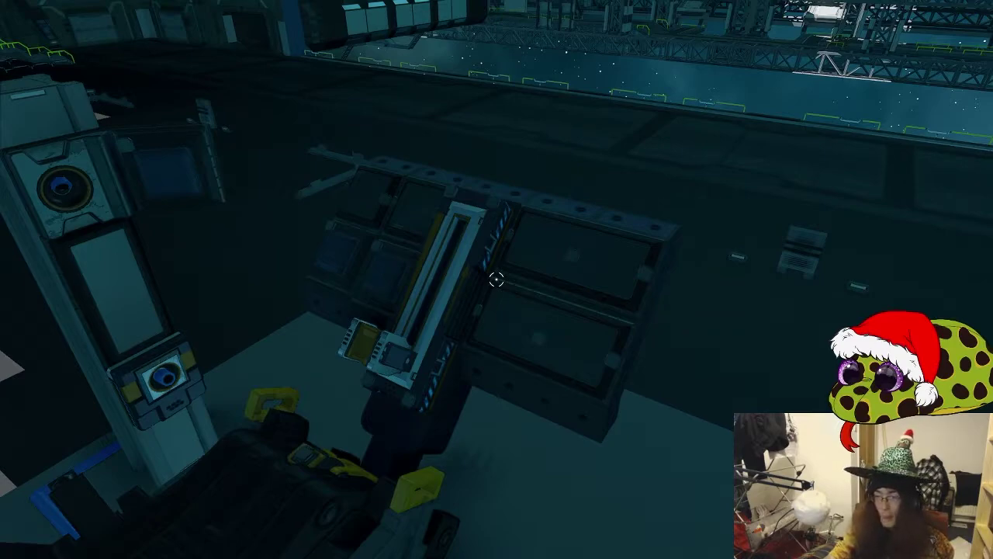
pyautogui.press('Escape')
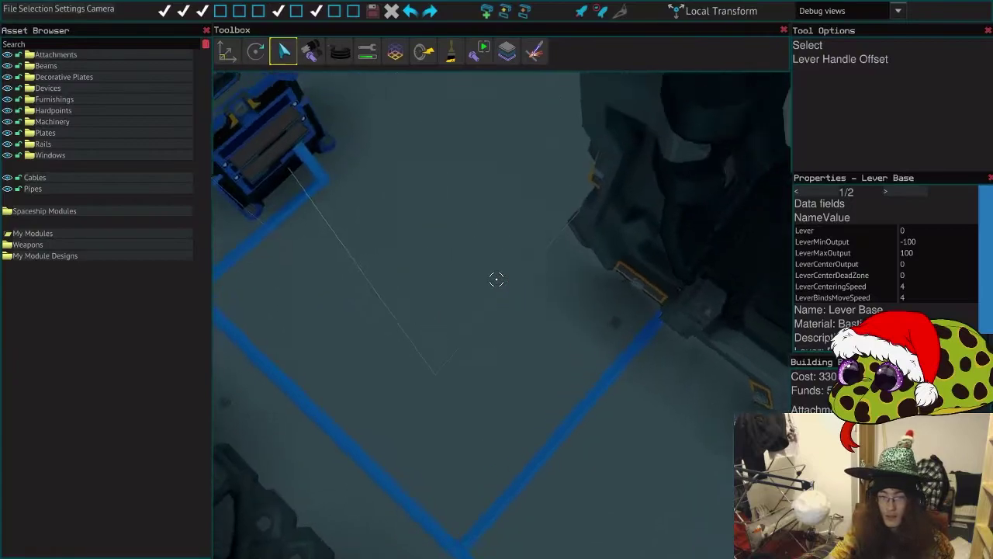
# Step: Deselect the lever and look over the whole cockpit with its chair, pillar and console
pyautogui.press('w')
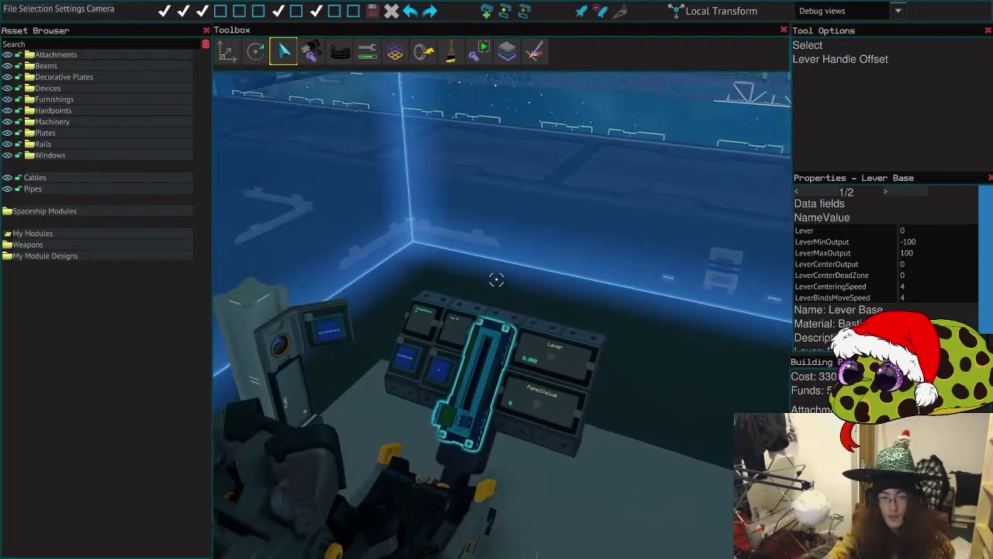
pyautogui.click(497, 279)
pyautogui.moveTo(497, 279); pyautogui.dragTo(499, 285)
pyautogui.press('d')
pyautogui.press('d')
pyautogui.press('w')
pyautogui.press('s')
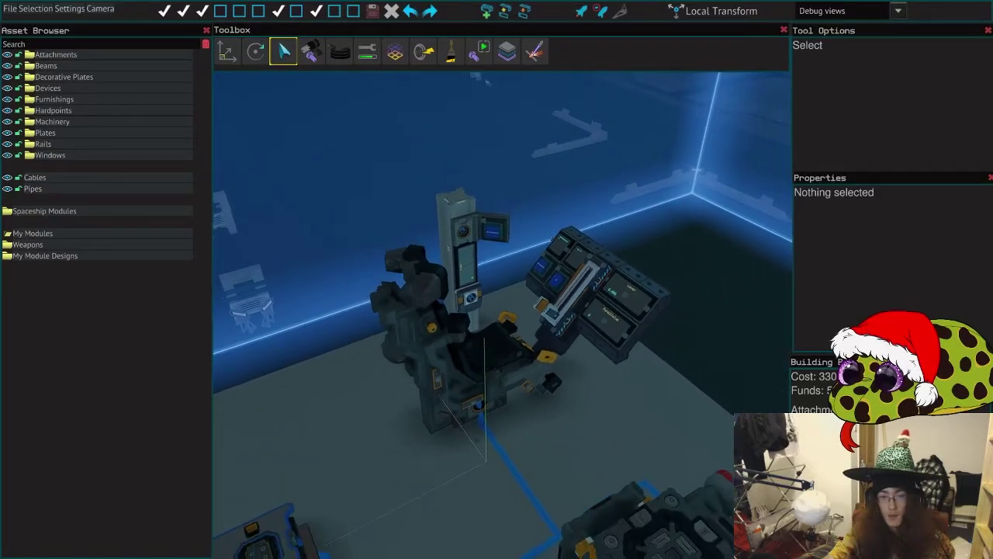
pyautogui.press('w')
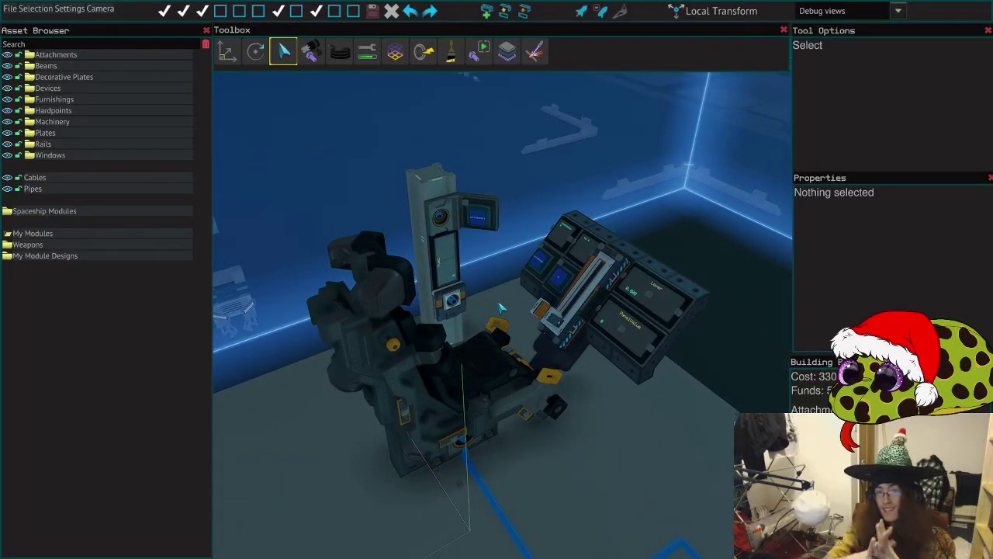